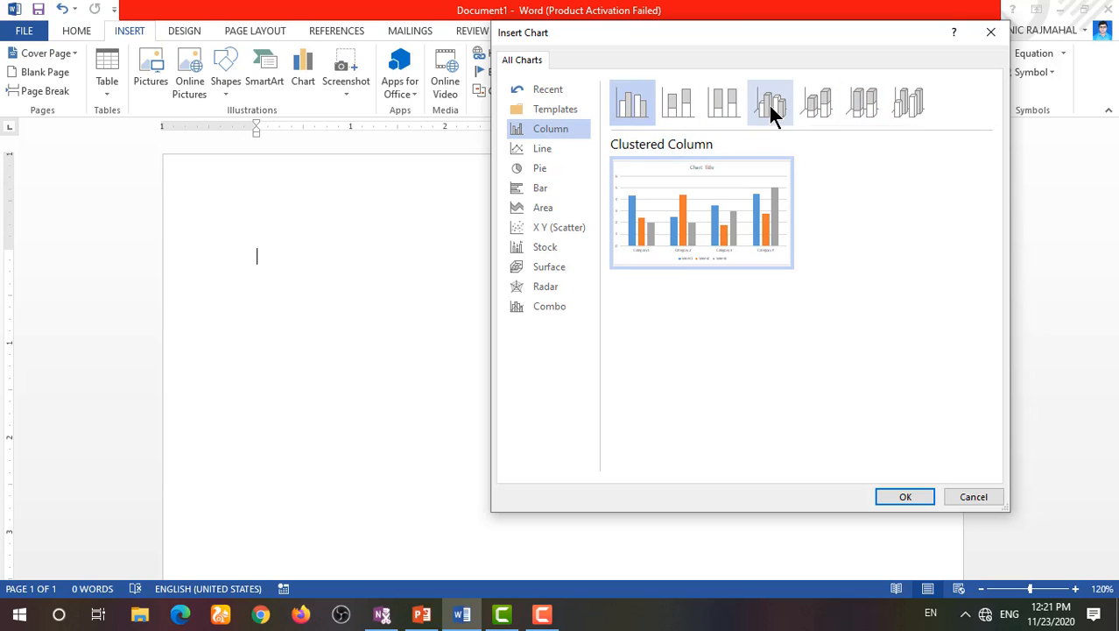
Step: Preview the Line, Pie, Bar and Area chart types before choosing a chart
click(526, 148)
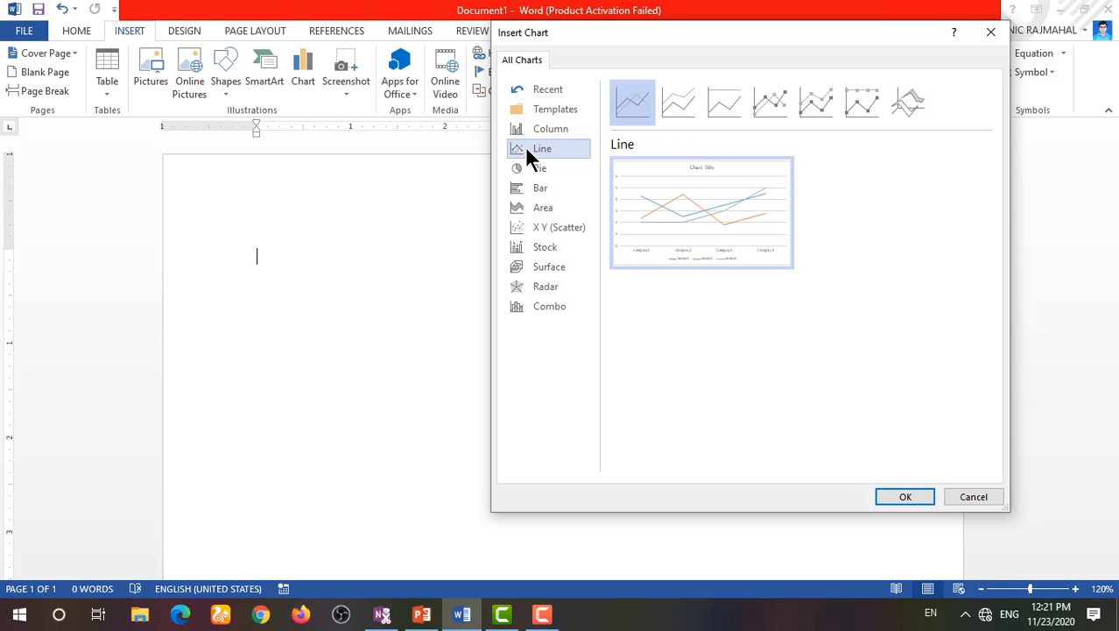
click(533, 174)
click(539, 188)
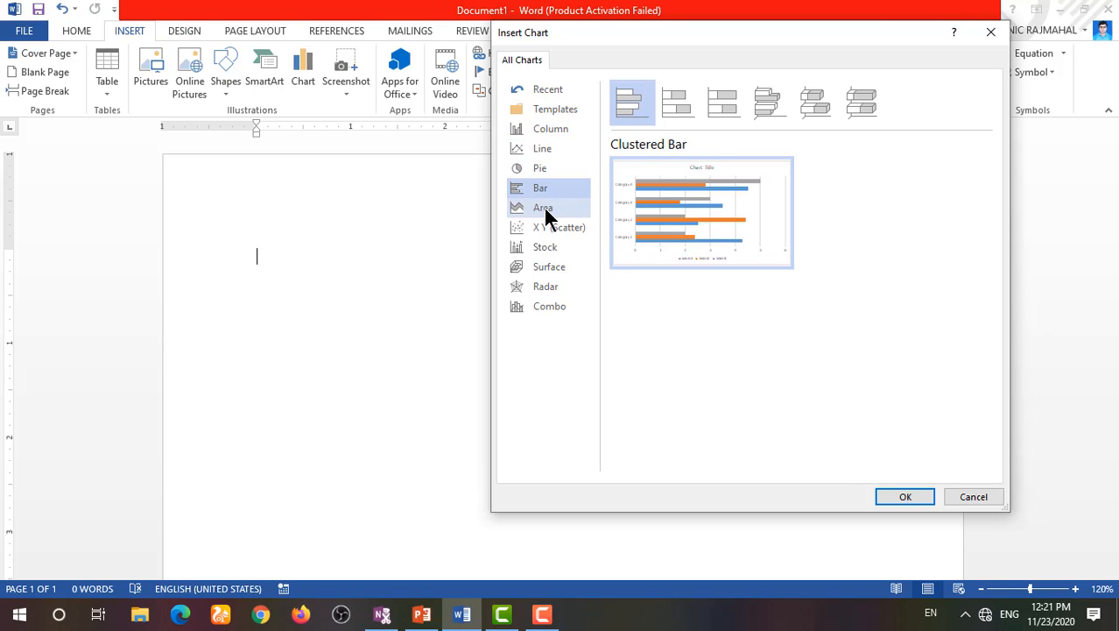
click(543, 207)
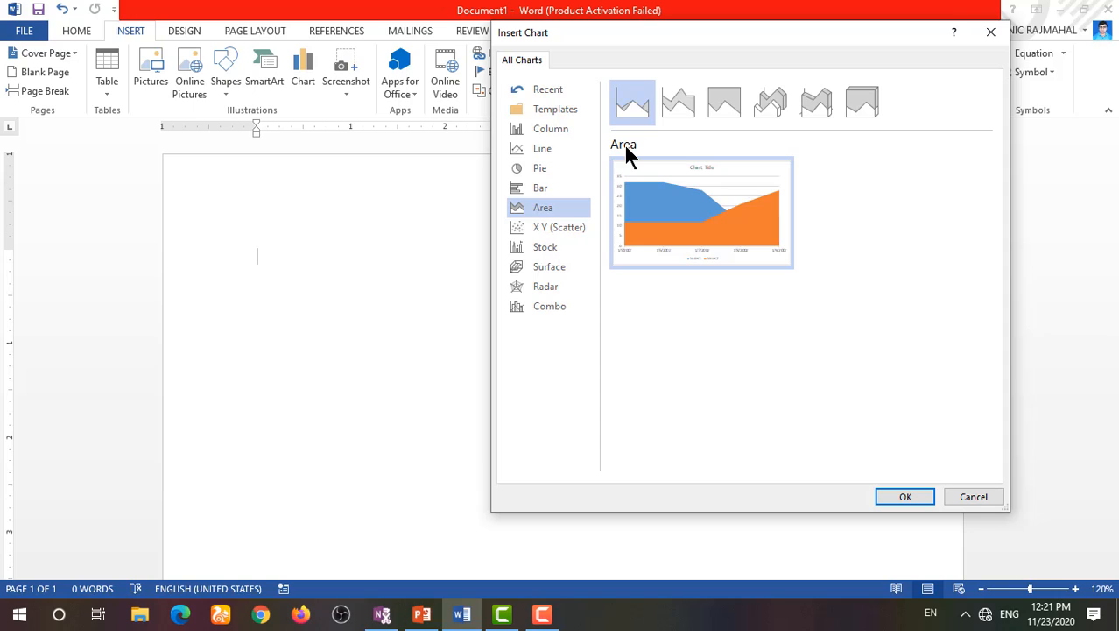
Step: Insert a Clustered Column chart into the document and dismiss the Office activation wizard
click(559, 128)
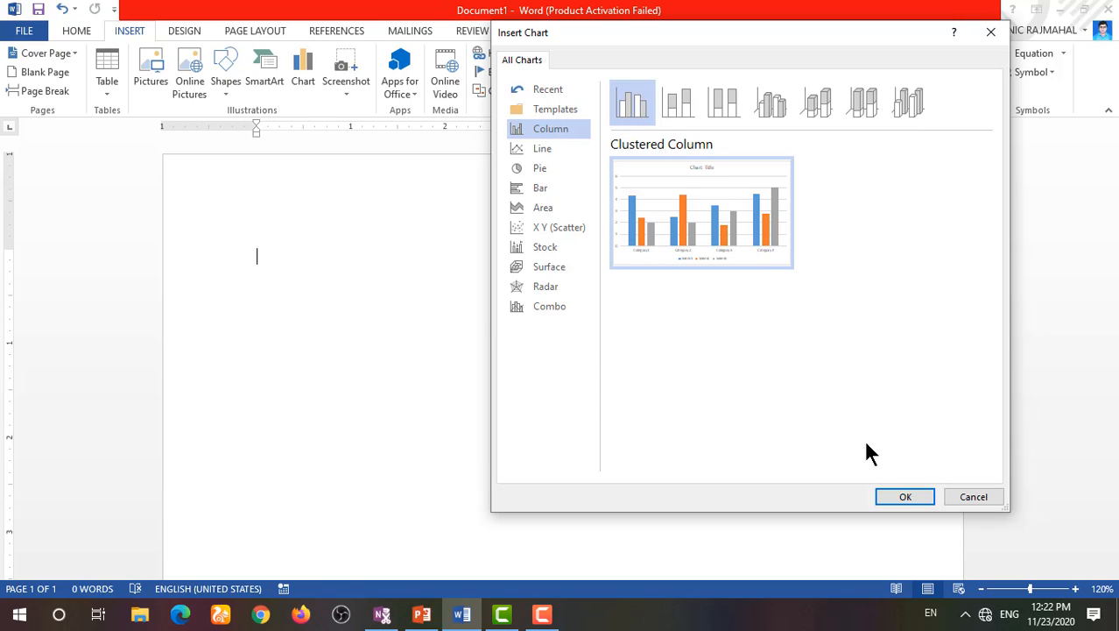
click(905, 497)
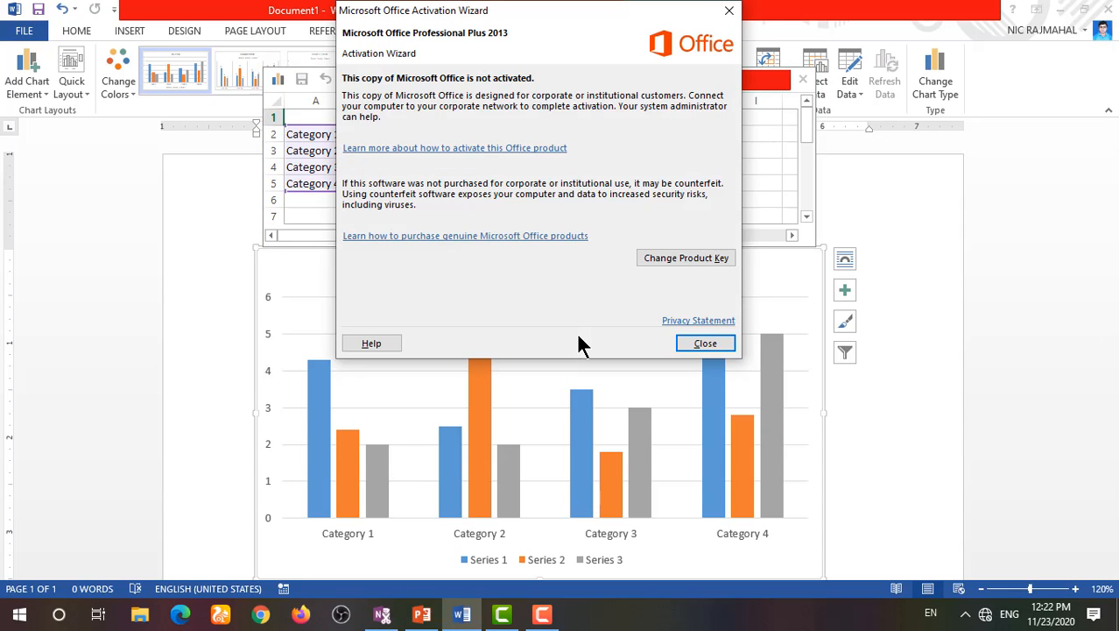
click(713, 345)
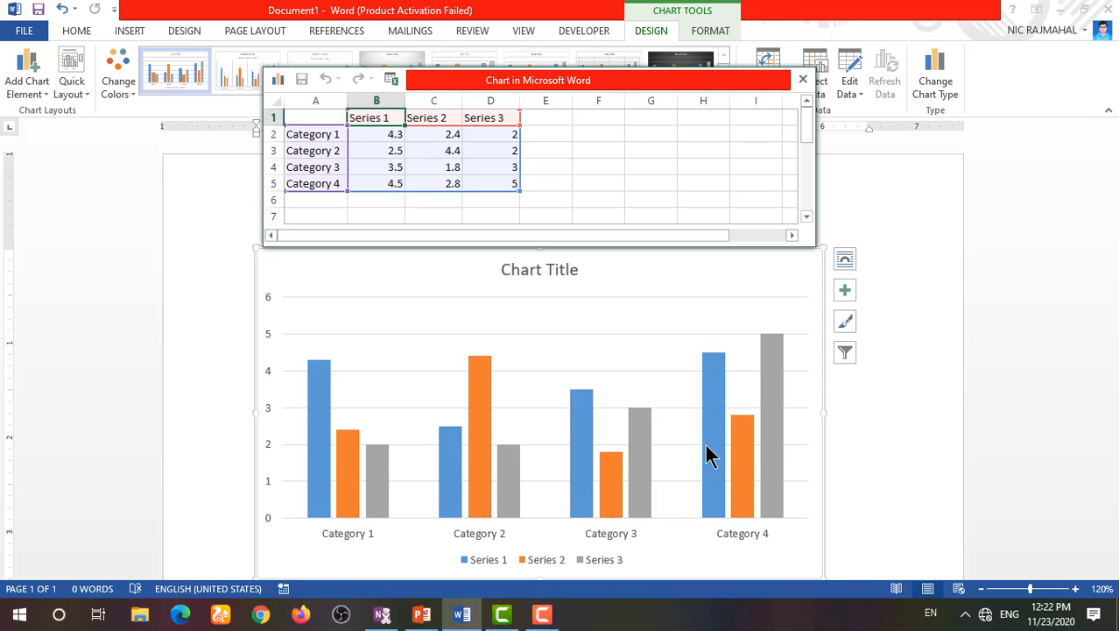
Step: Head column A of the chart data with NAME and replace the four category labels with the students' first names
click(307, 116)
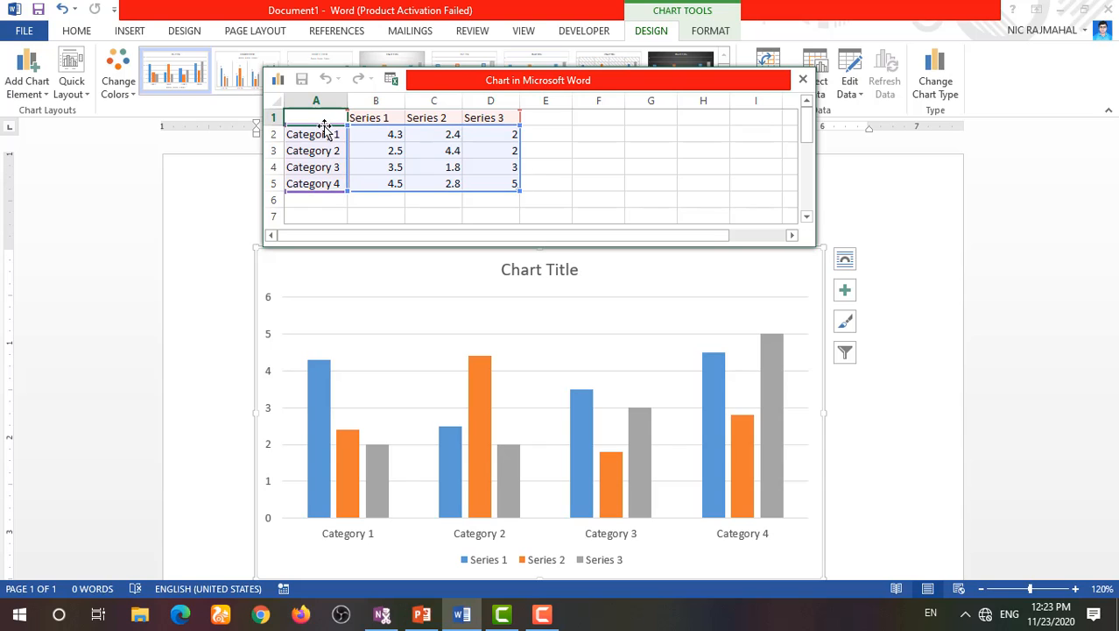
text(NAME)
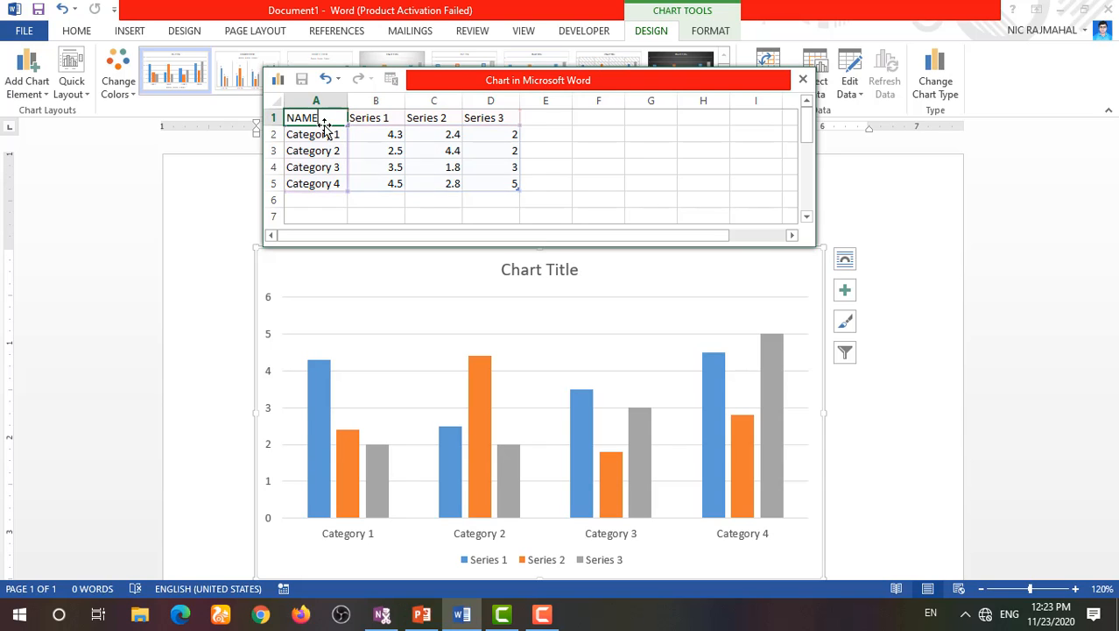
key(Return)
text(ROHAN)
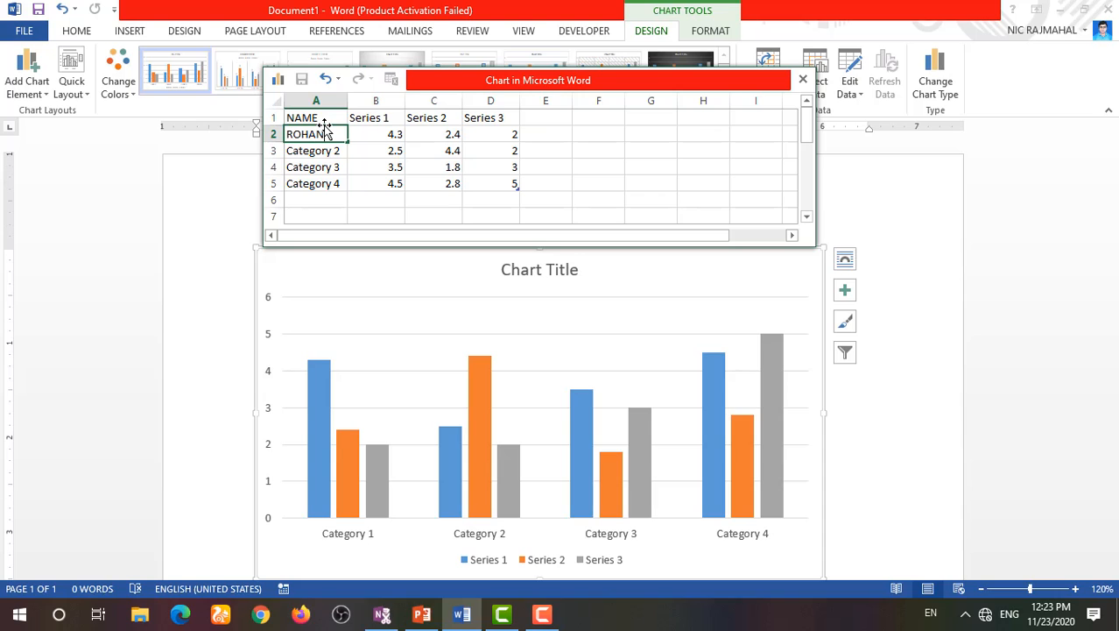
key(Return)
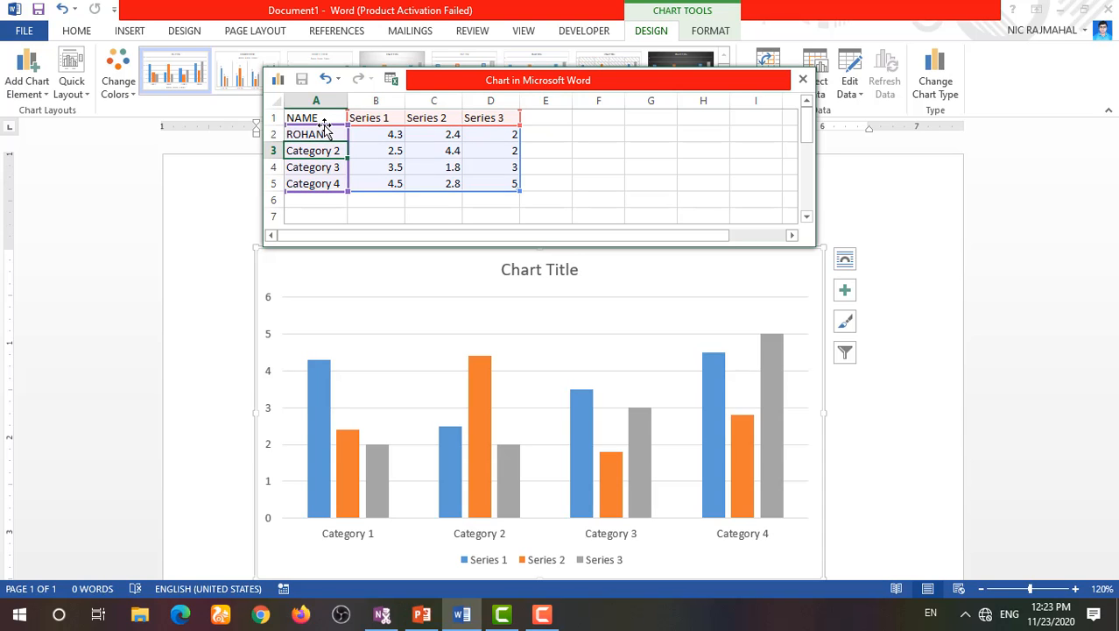
text(SITA)
key(Return)
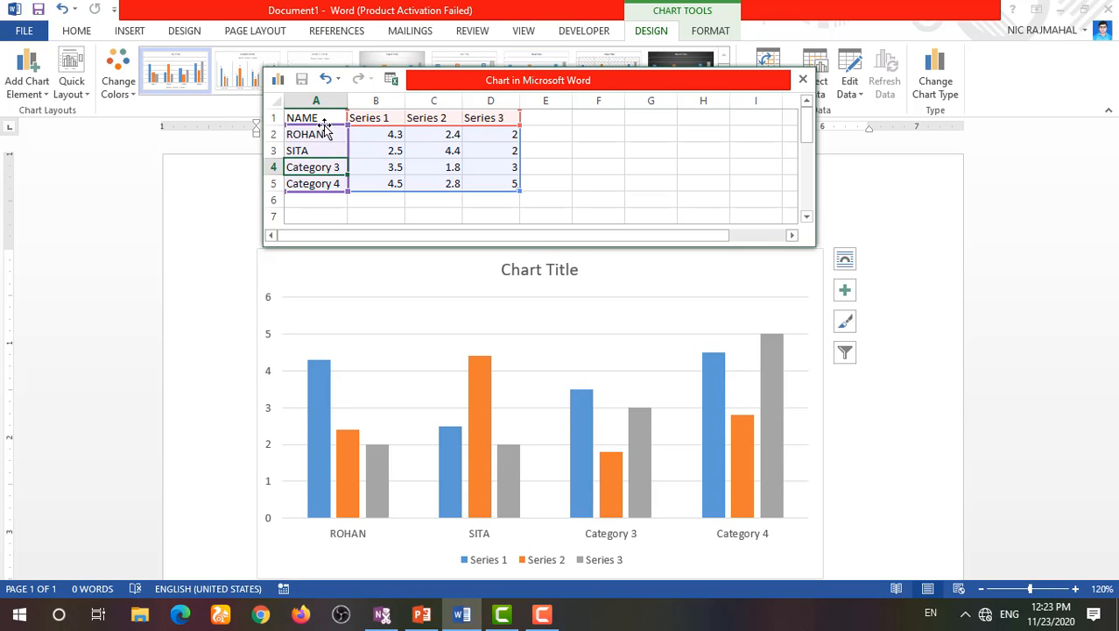
text(KARIM)
key(Return)
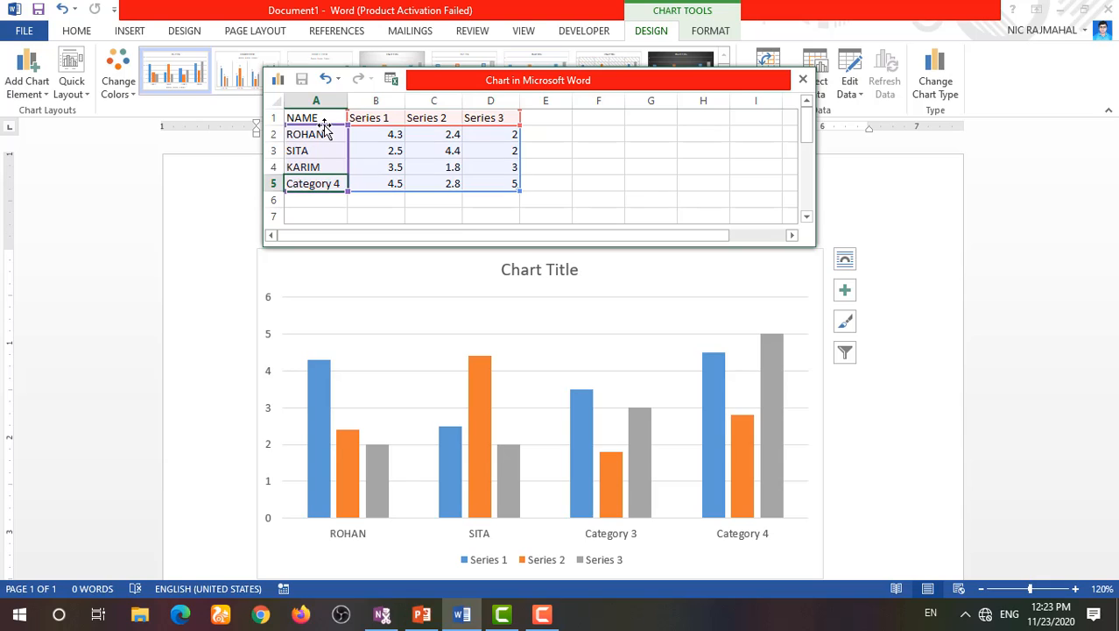
text(HARI)
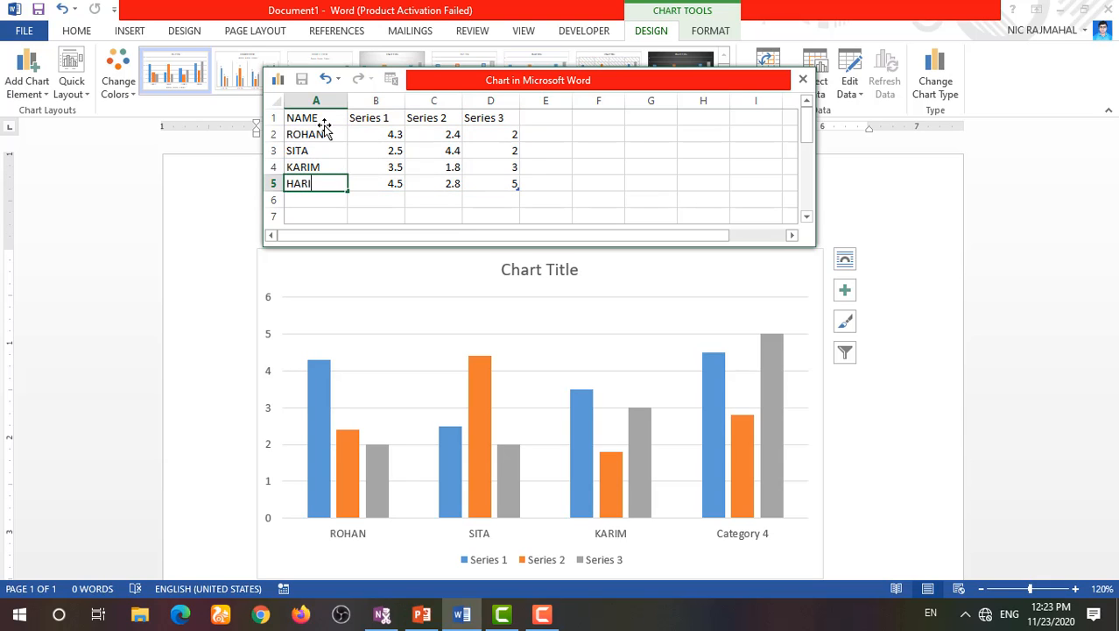
Step: Rename the three series headers in the chart data to MATH, ENGLISH and SCIENCE
click(377, 124)
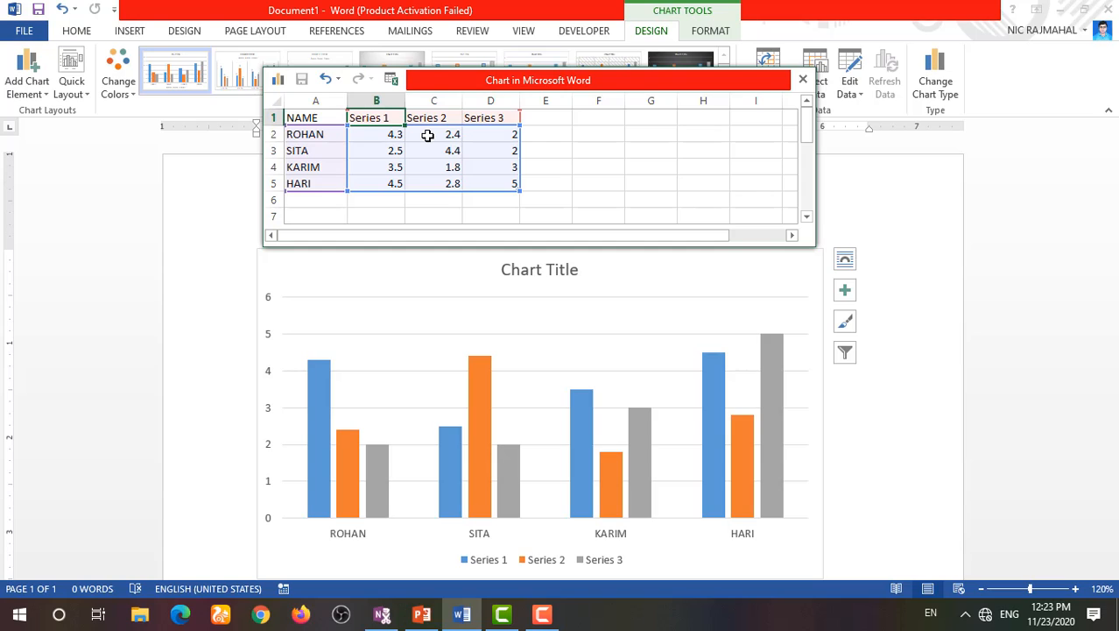
text(MATH)
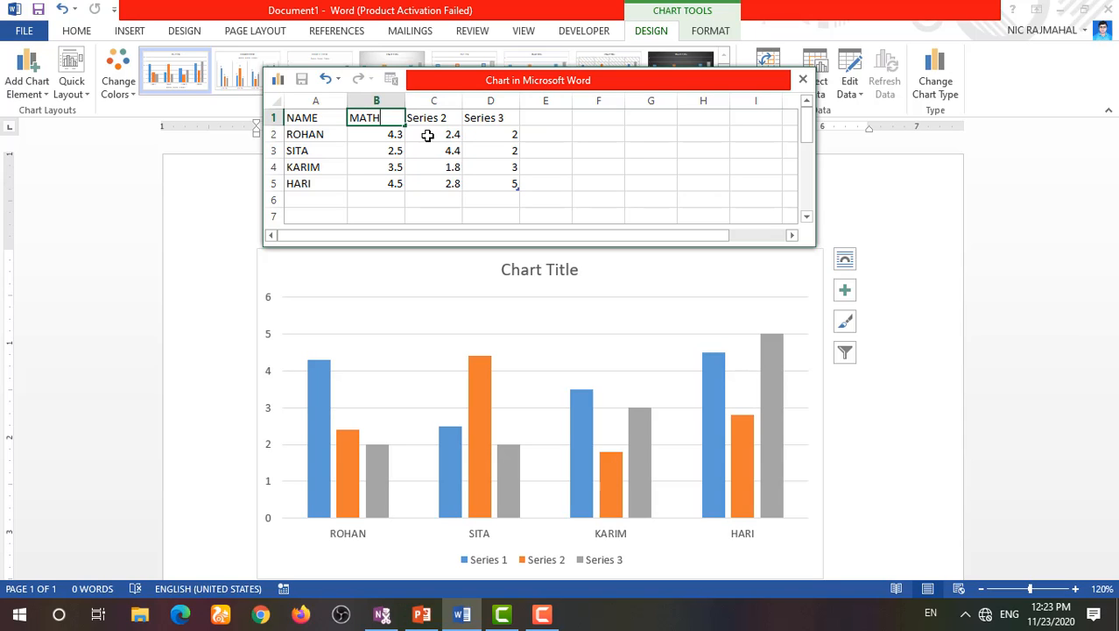
key(Tab)
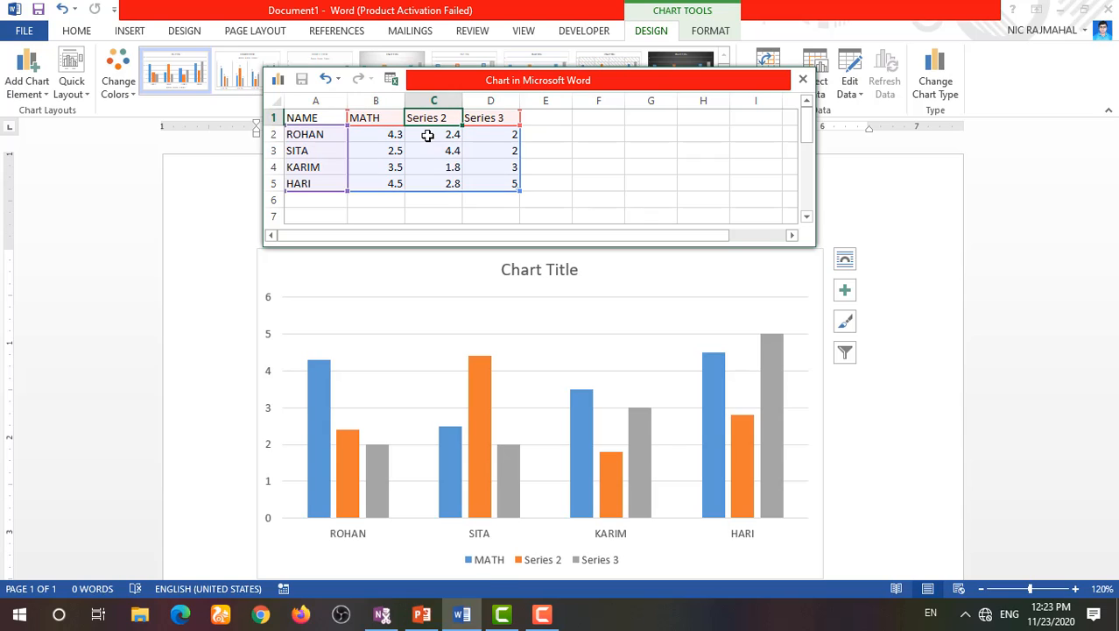
text(E)
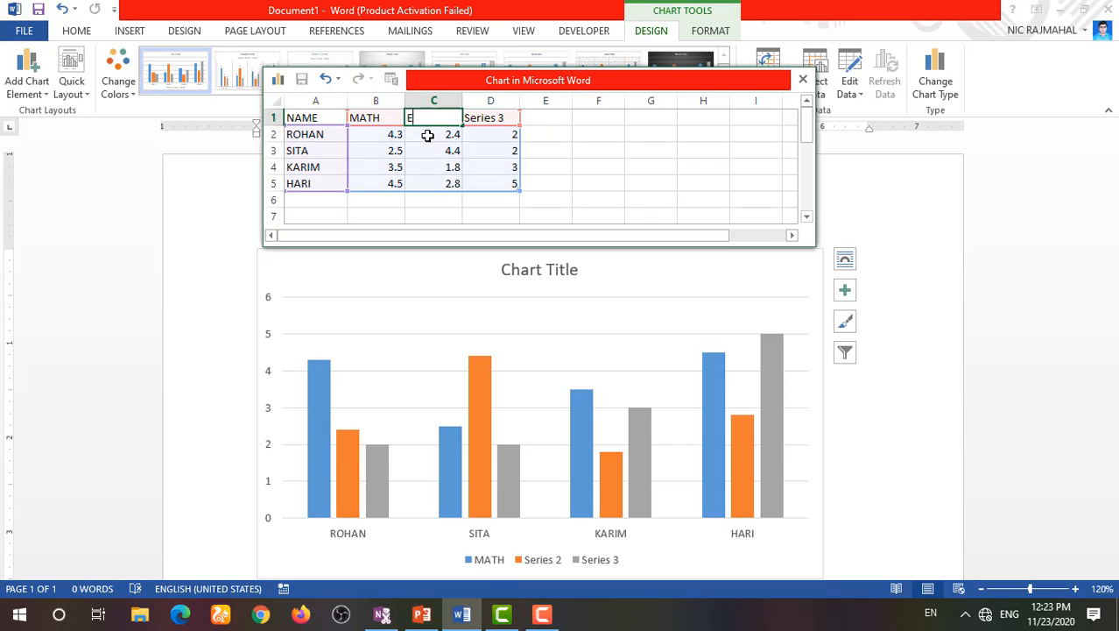
text(NGLISH)
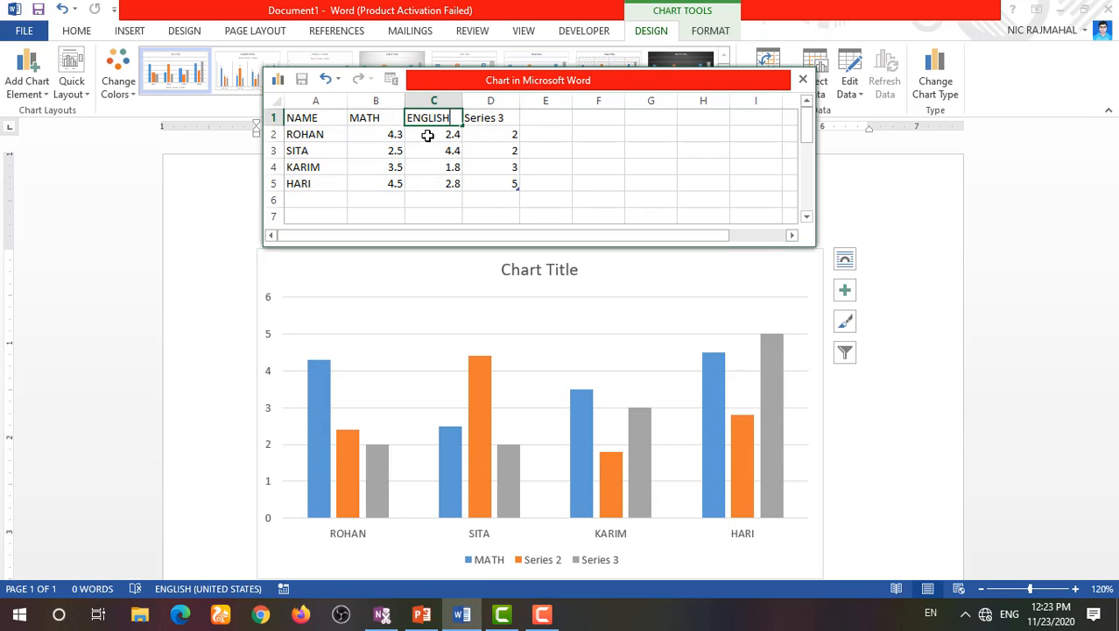
key(Tab)
text(SCIEN)
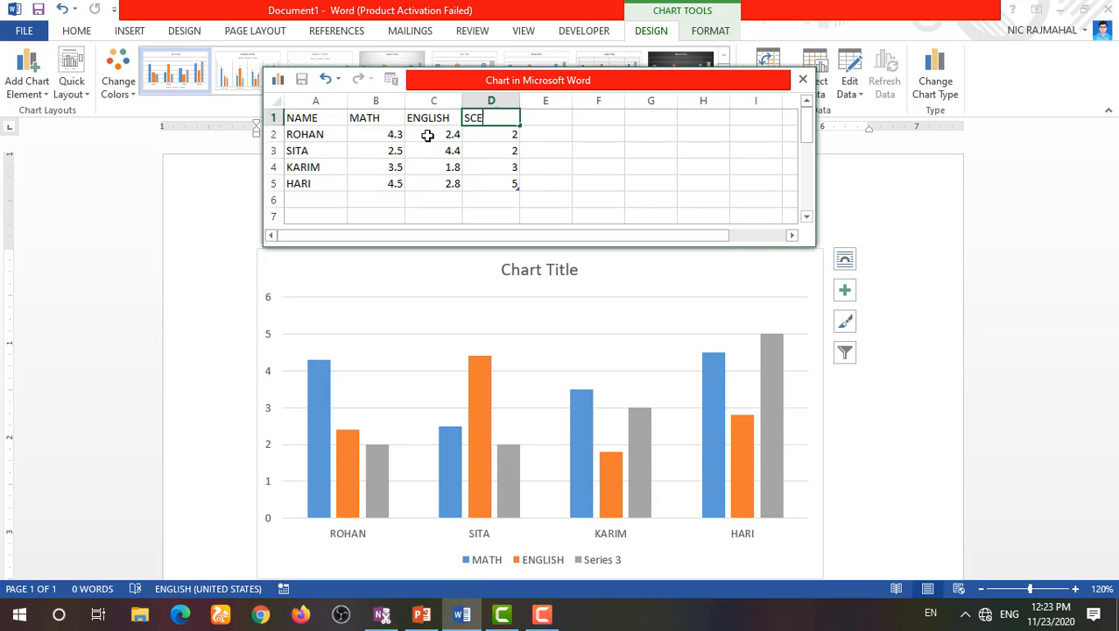
text(CE)
Step: Enter the four students' MATH marks as 95, 75, 85 and 63 in cells B2 to B5
click(378, 131)
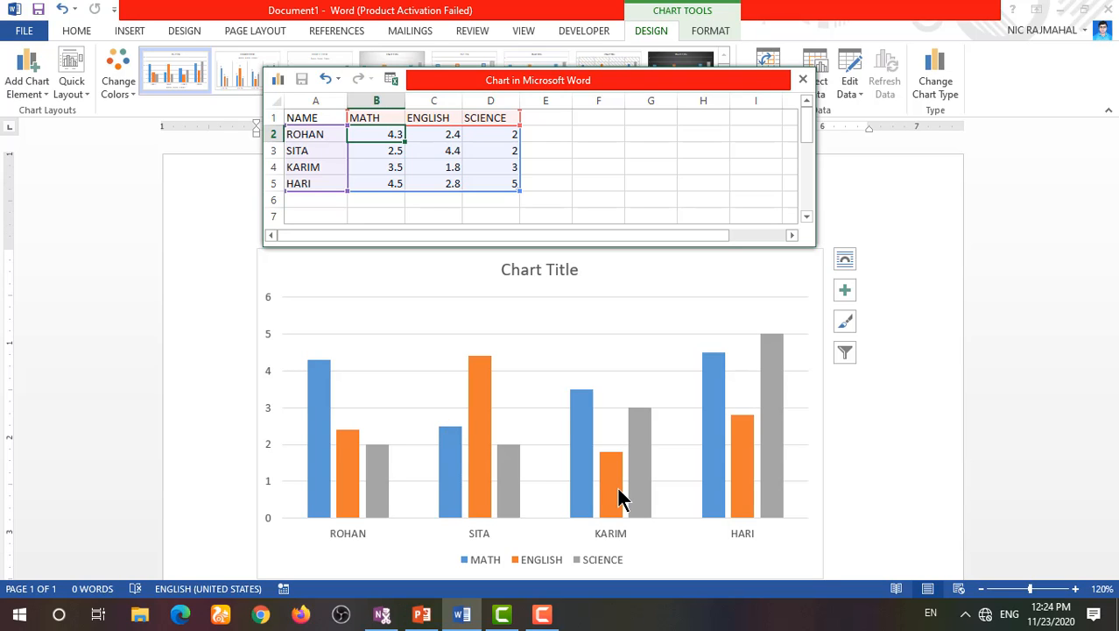
click(499, 169)
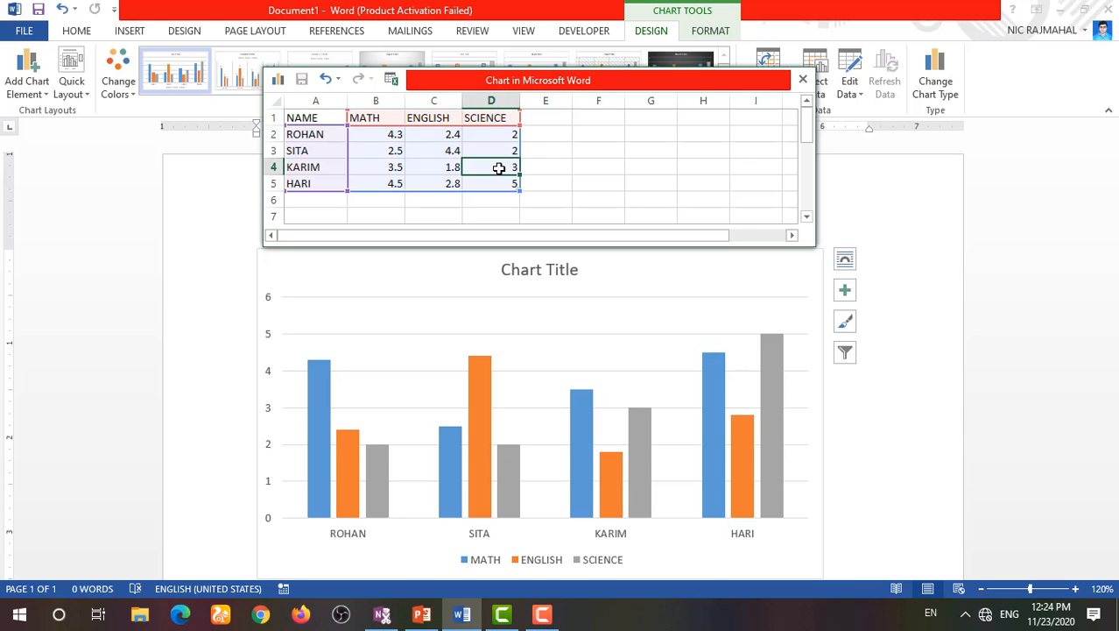
click(388, 134)
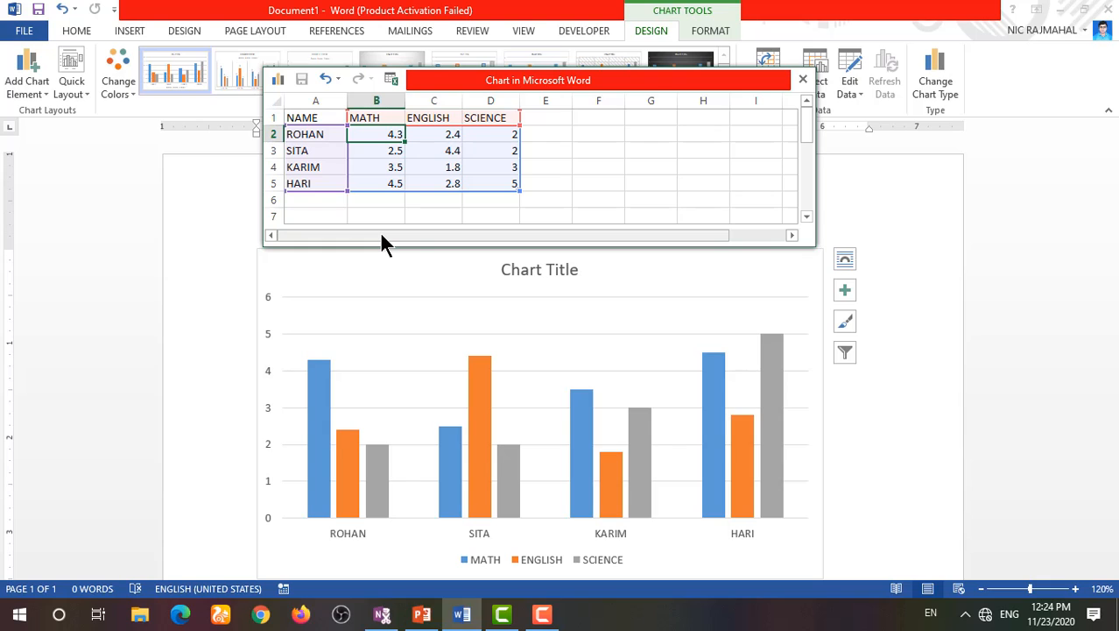
key(F2)
text(95)
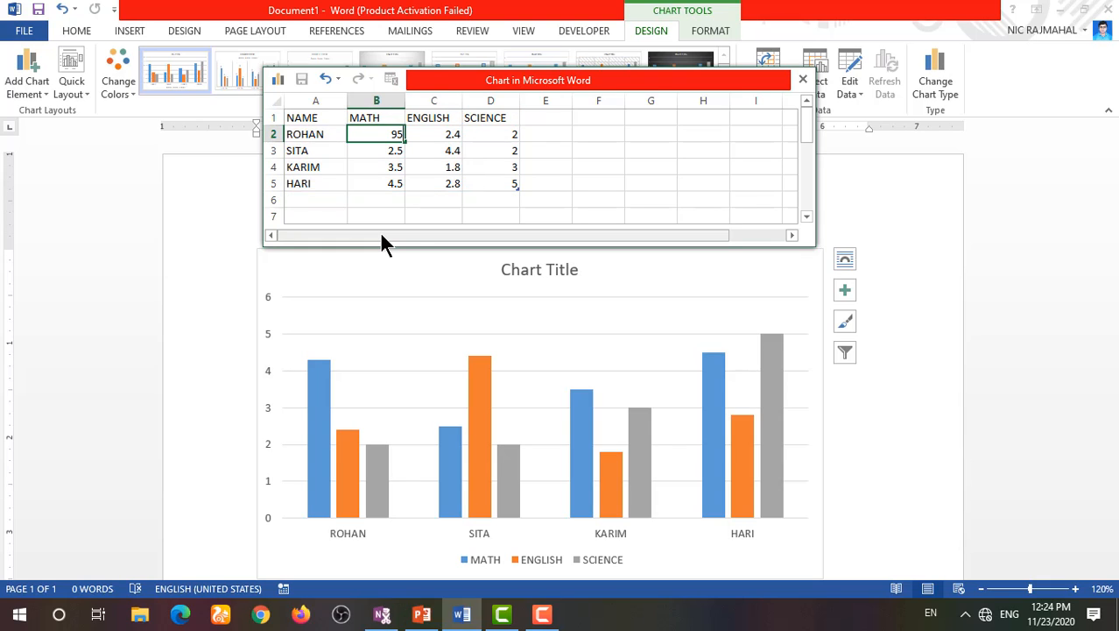
key(Return)
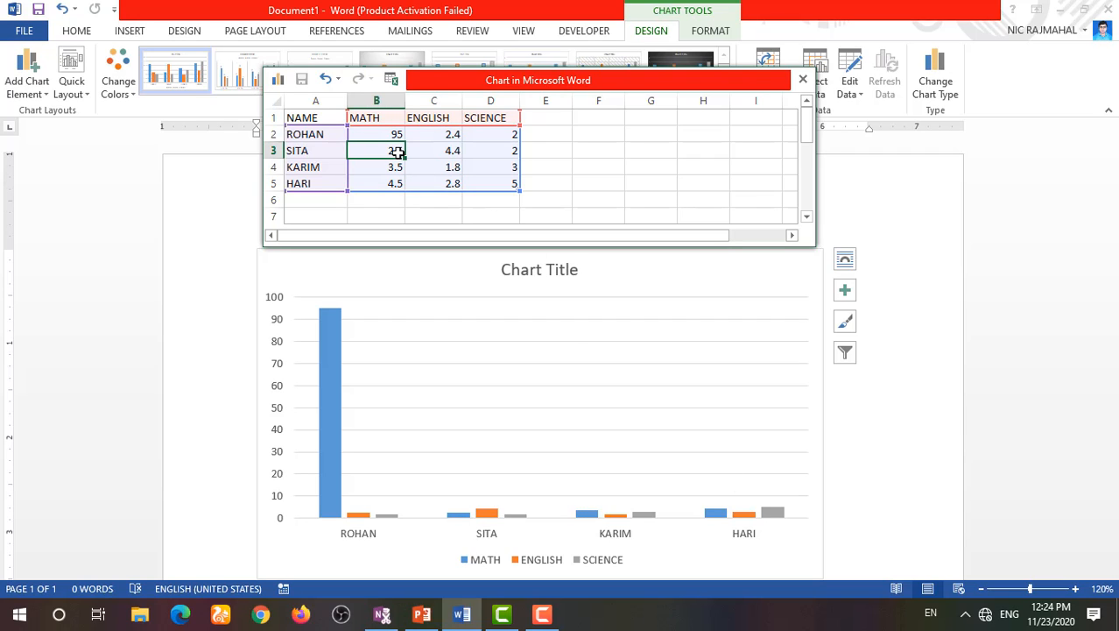
key(BackSpace)
text(75)
key(Return)
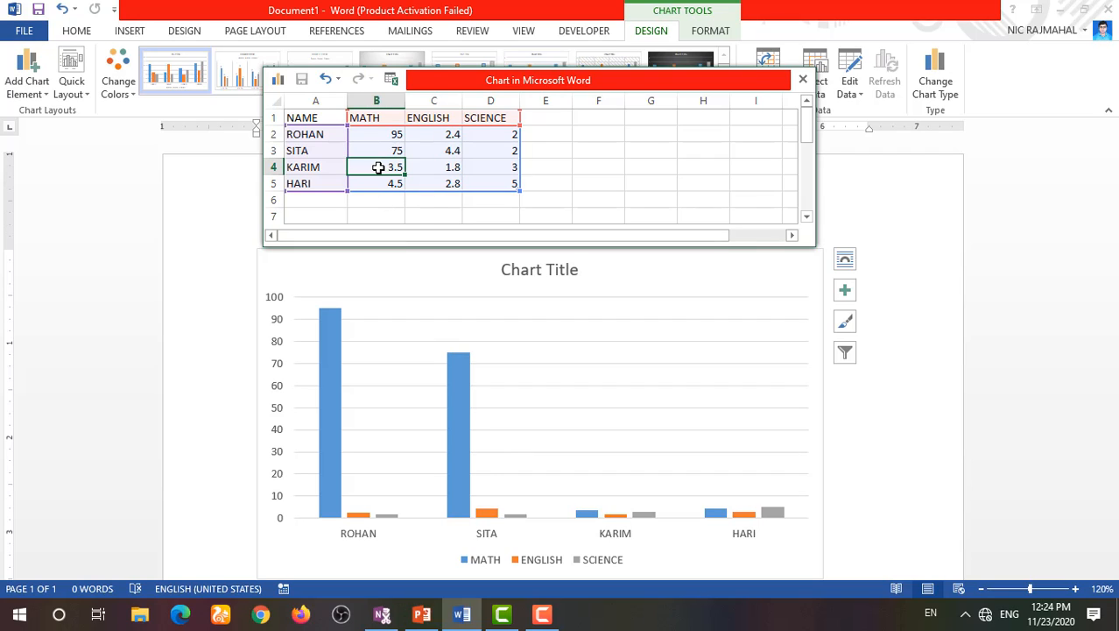
text(35)
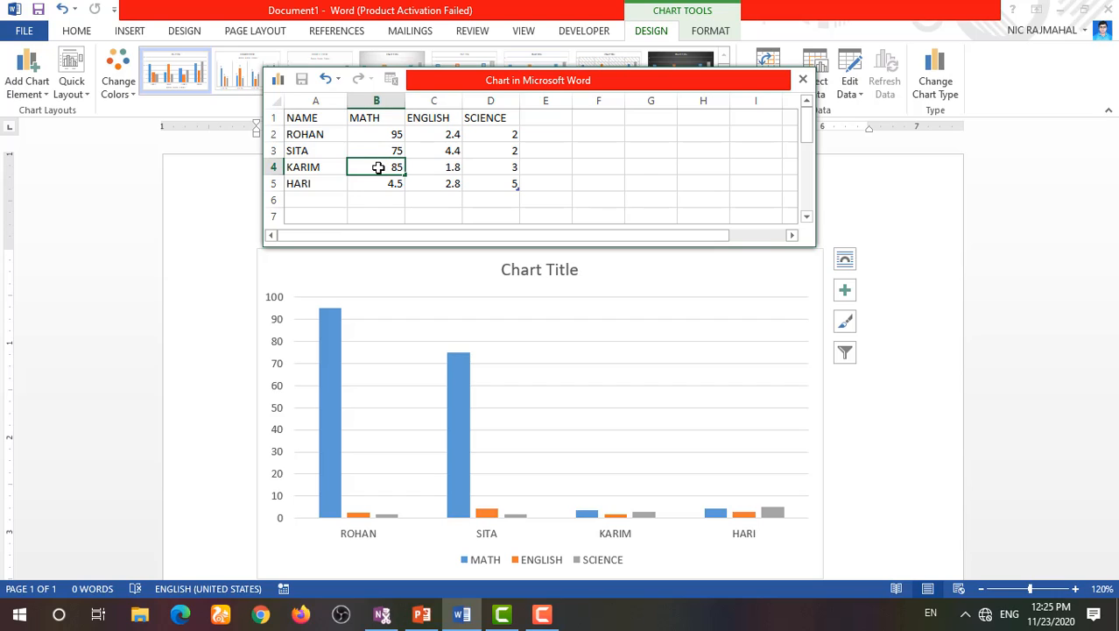
key(Return)
text(63)
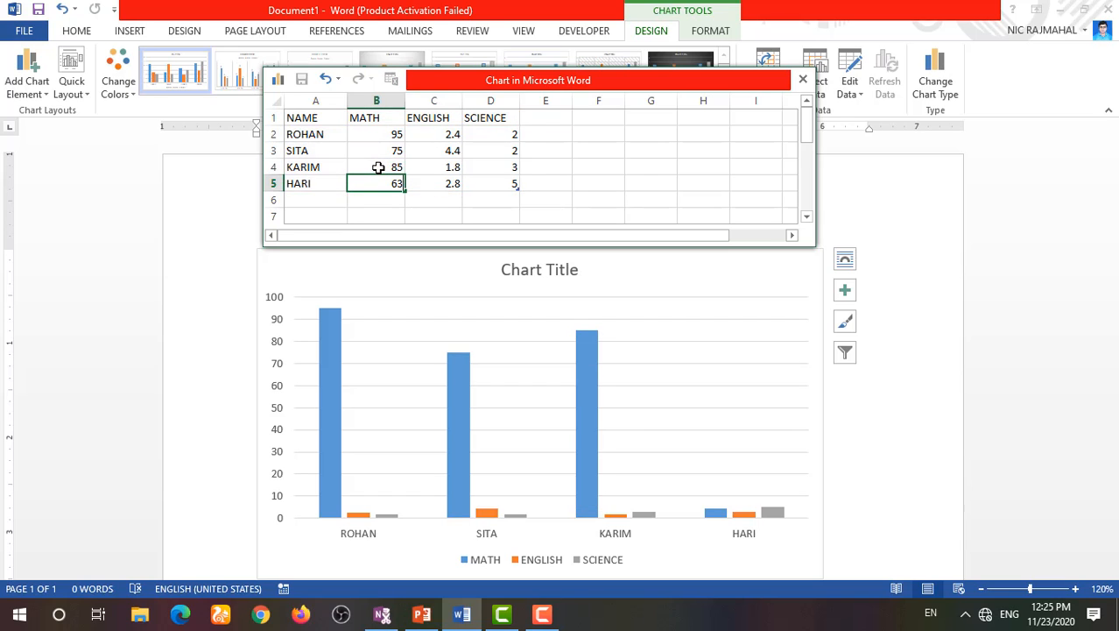
key(Tab)
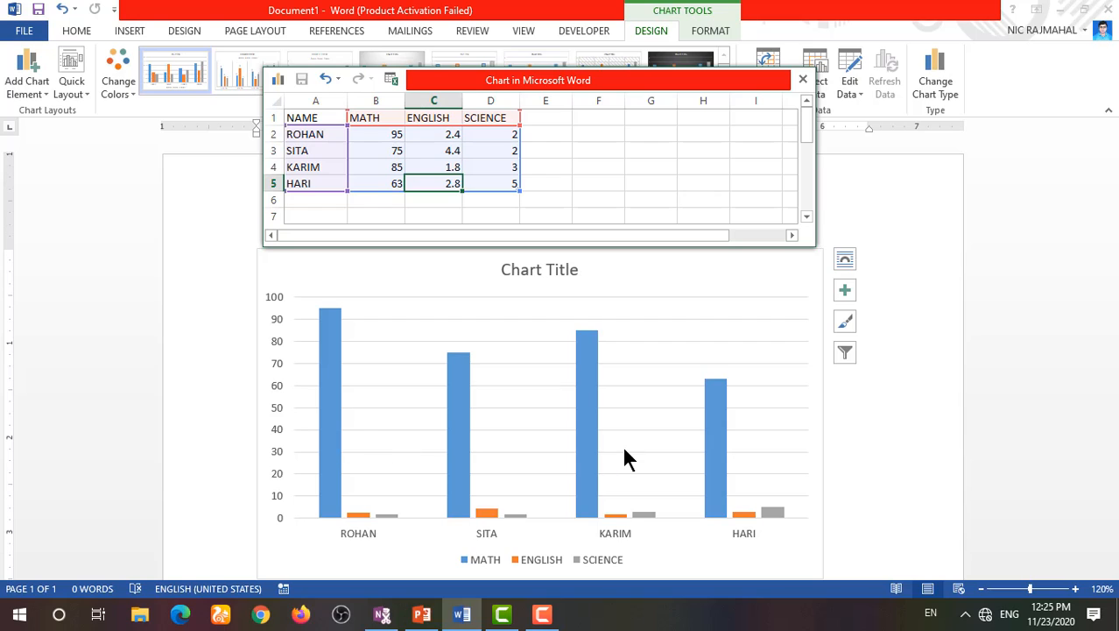
Step: Enter the four students' ENGLISH marks as 45, 56, 83 and 36 in cells C2 to C5
key(Up)
key(Up)
key(Up)
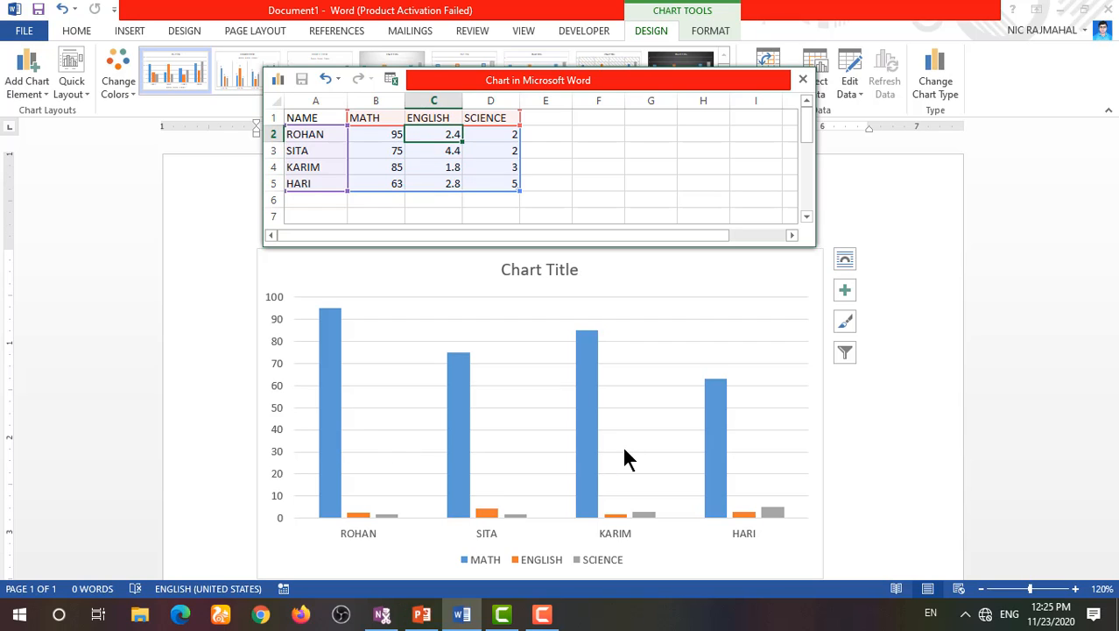
text(45)
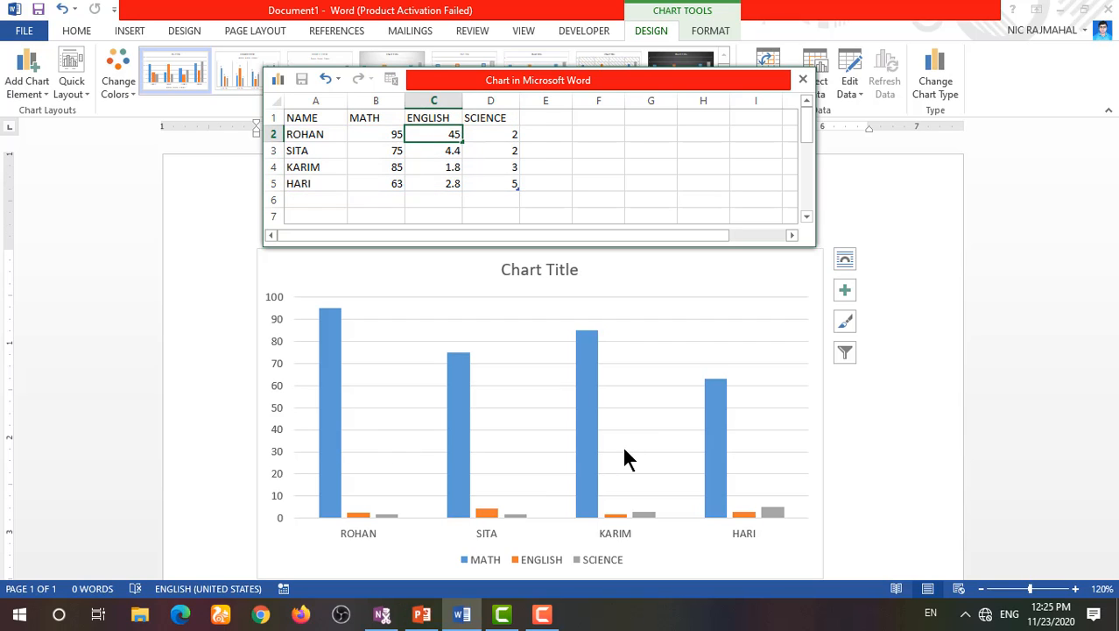
key(Return)
text(56)
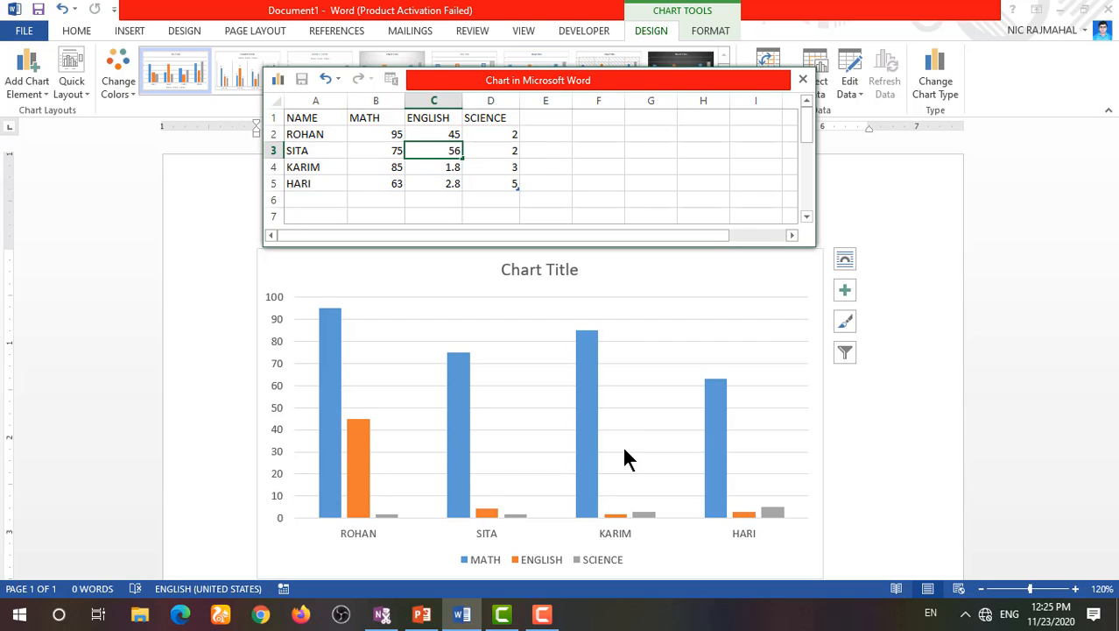
key(Return)
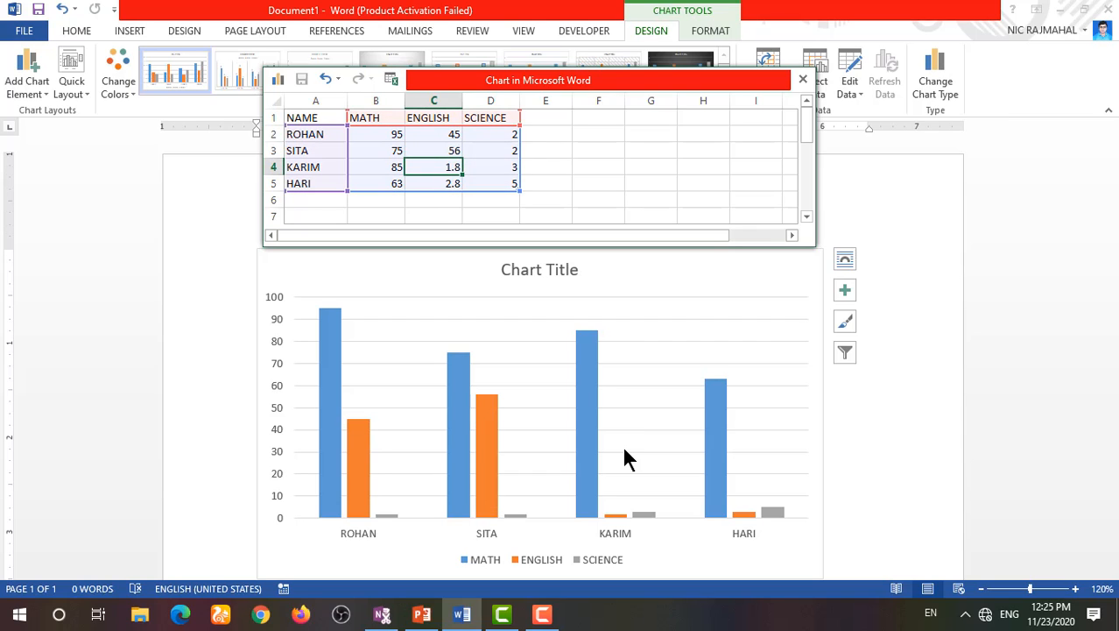
text(83)
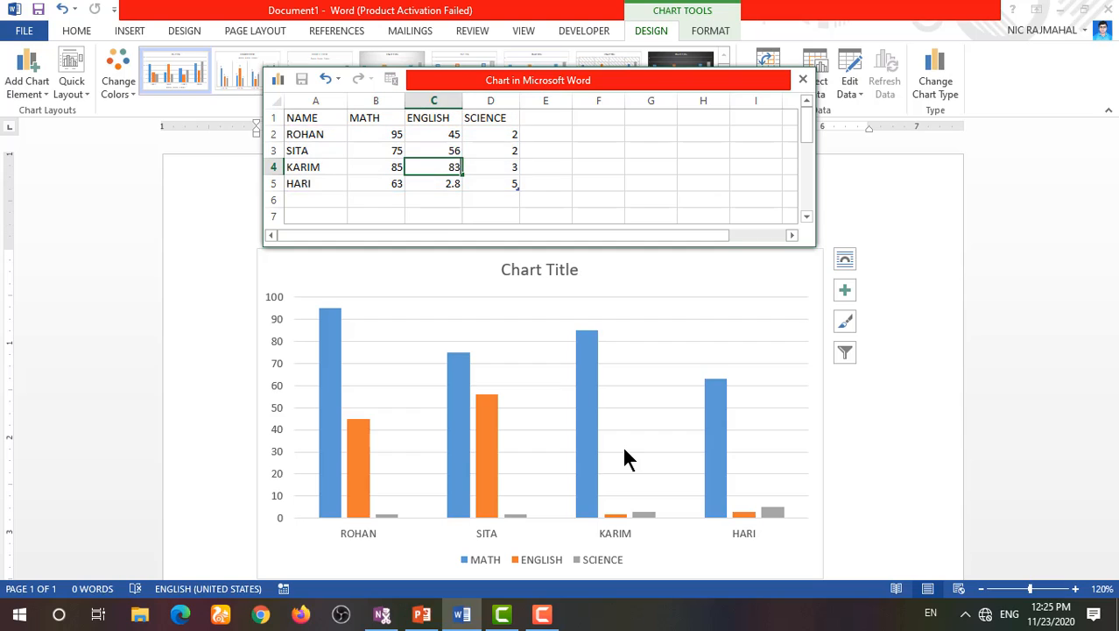
key(Return)
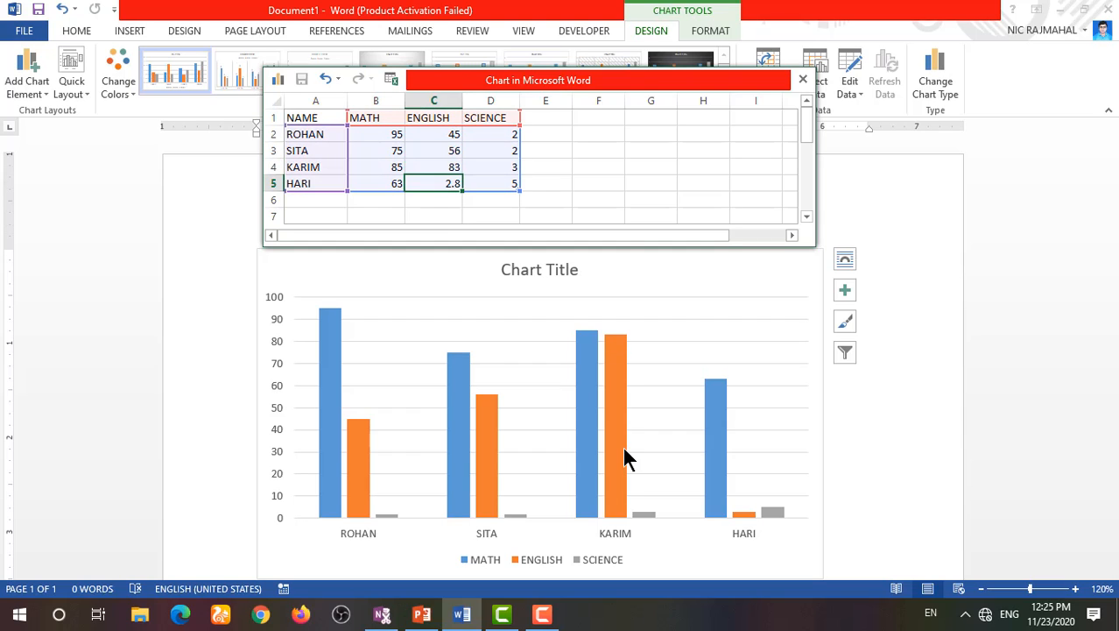
text(36)
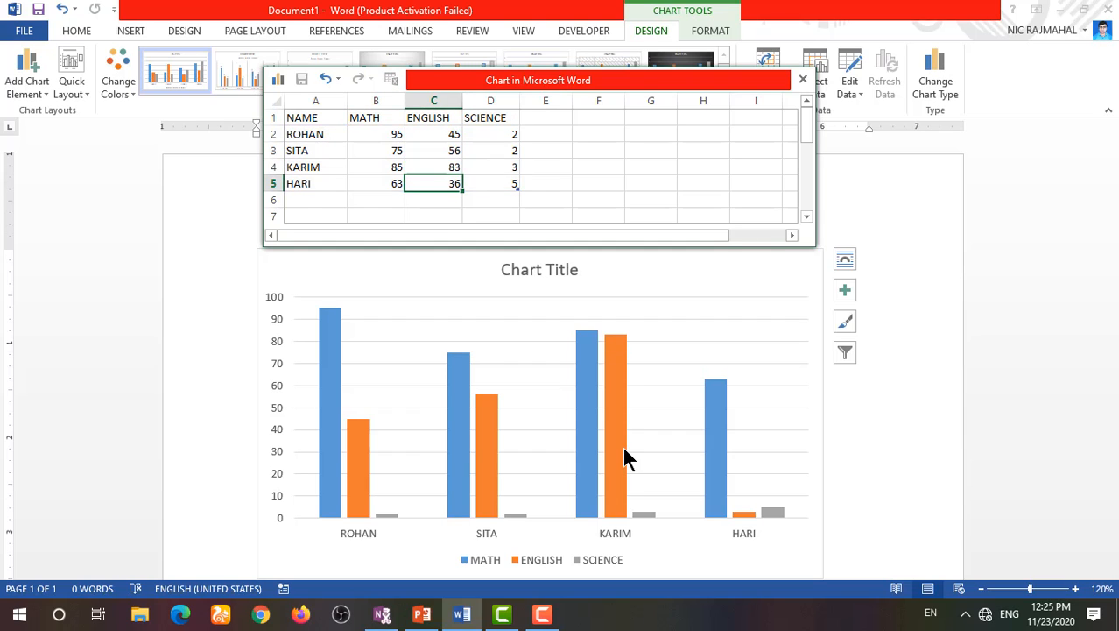
Step: Enter the four students' SCIENCE marks as 78, 86, 65 and 98 in cells D2 to D5
key(Tab)
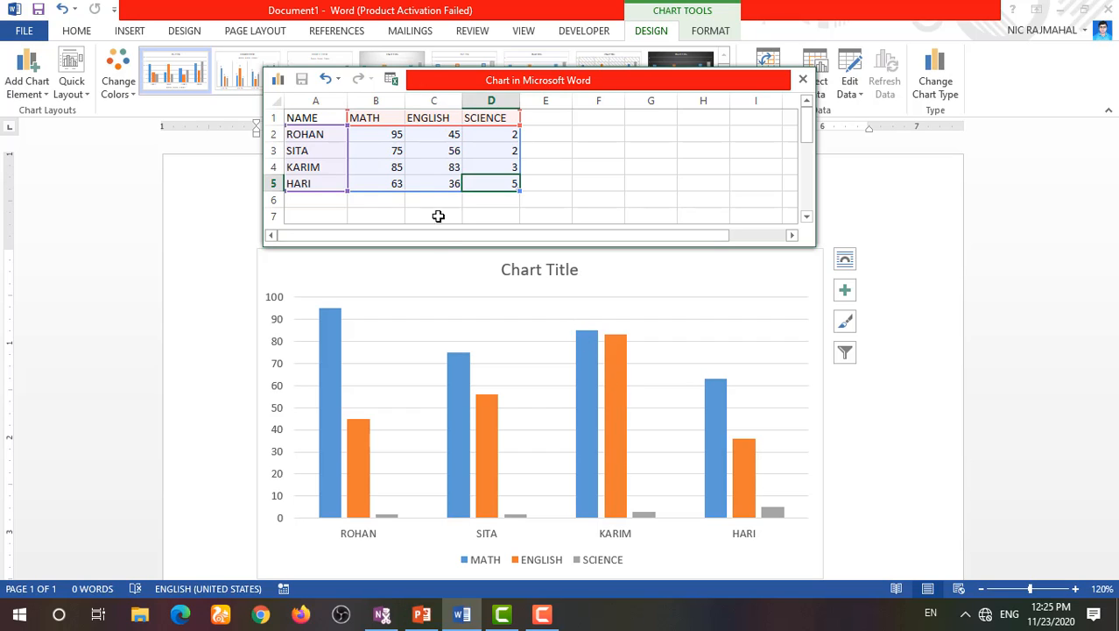
click(497, 134)
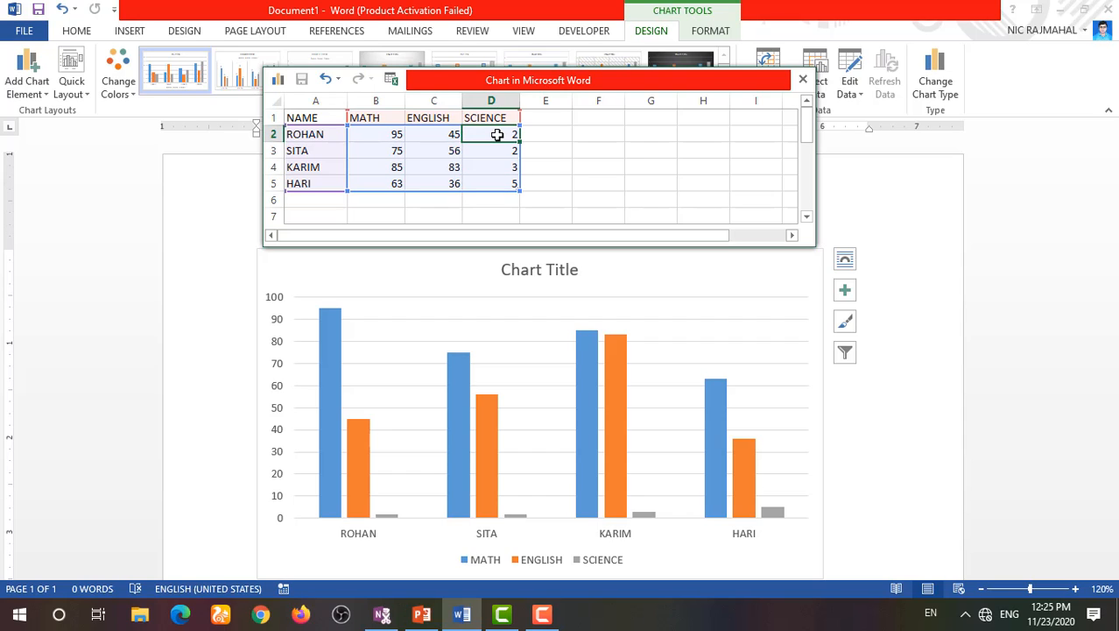
text(78)
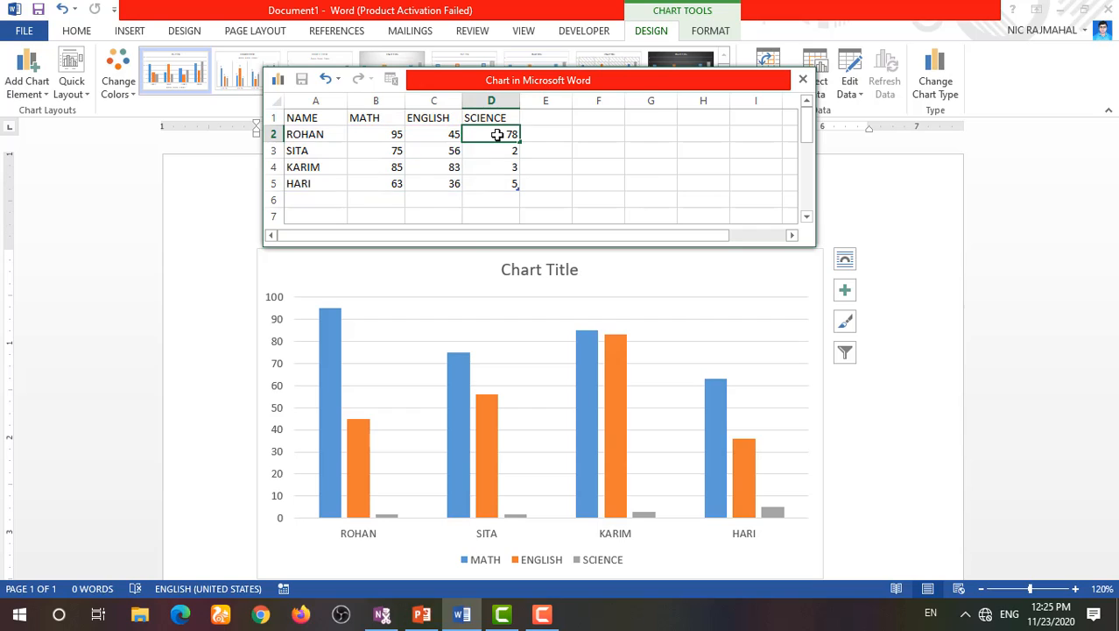
key(Return)
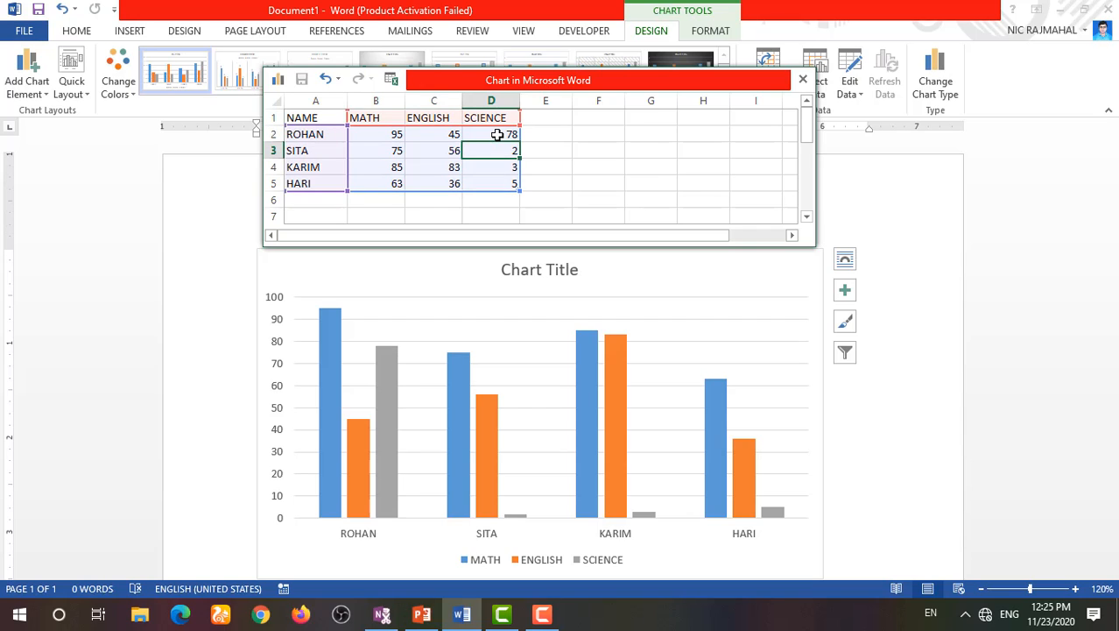
text(86)
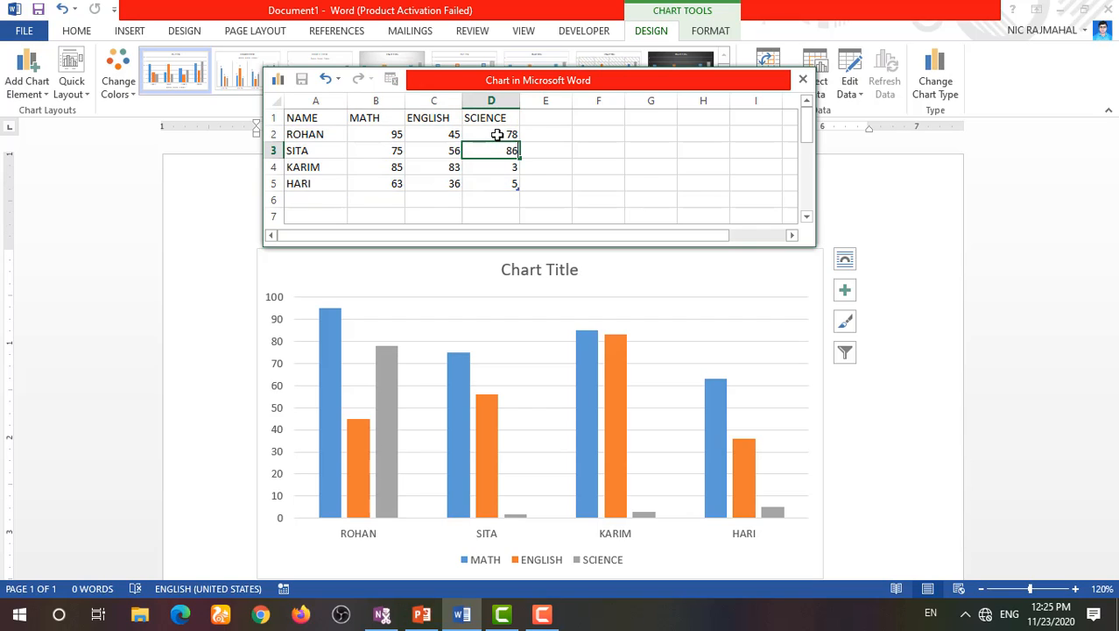
key(Return)
text(65)
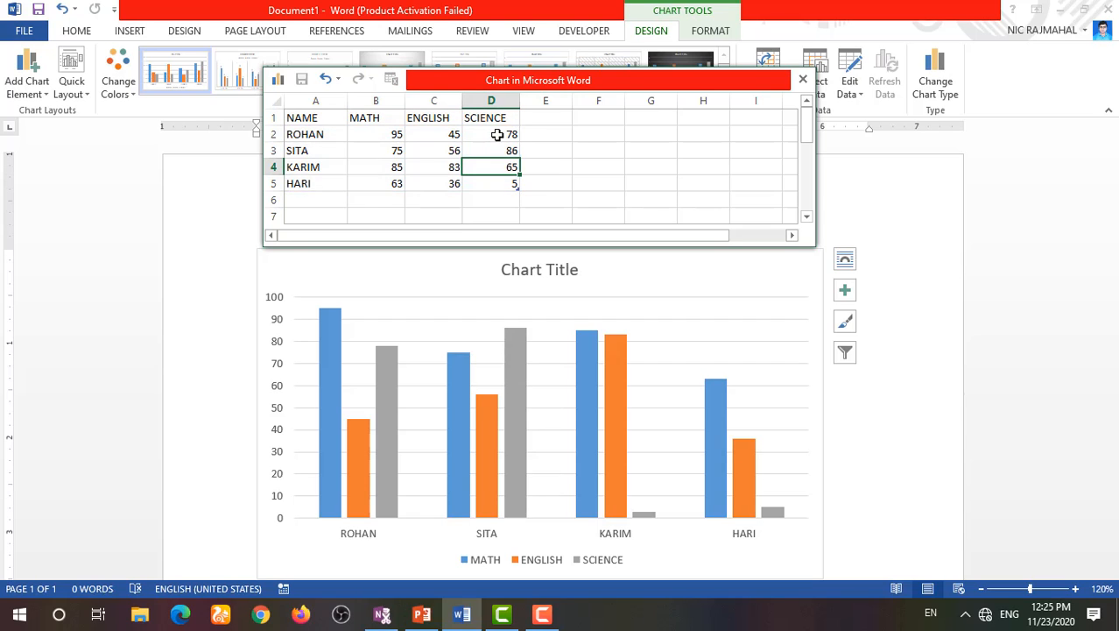
key(Return)
text(98)
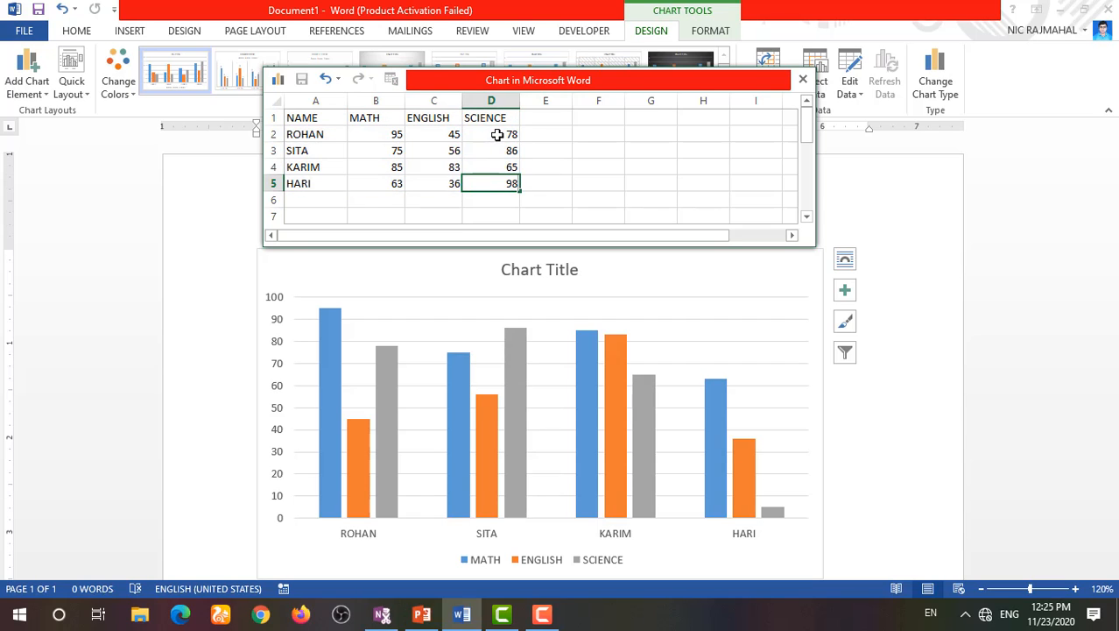
key(Return)
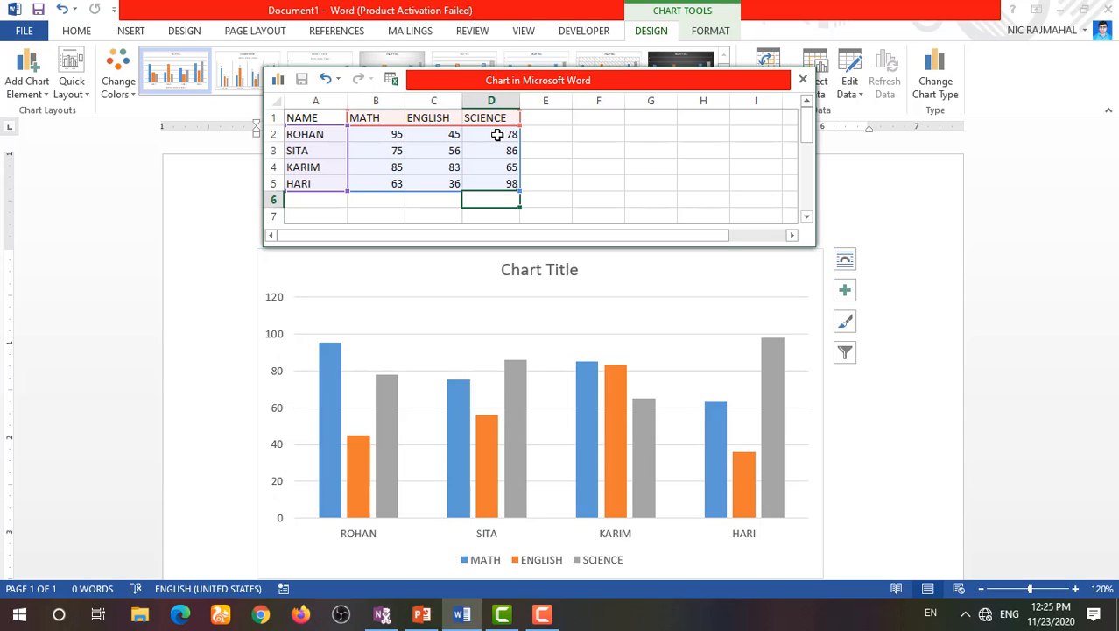
Step: Close the chart data sheet and apply the dark-background chart style with white text to the column chart
click(392, 165)
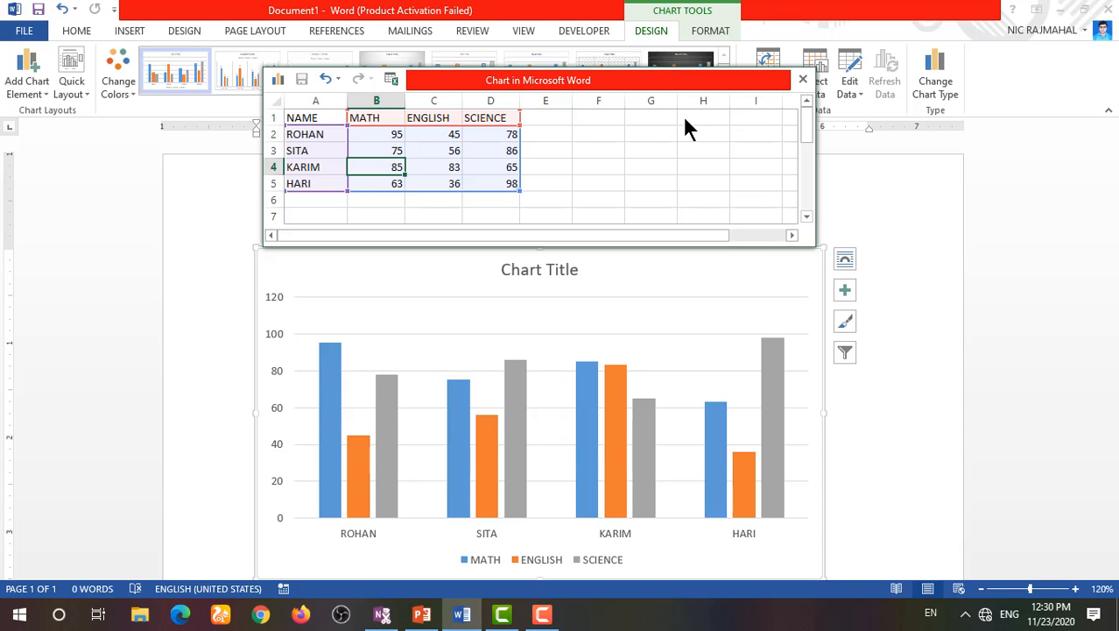
click(803, 78)
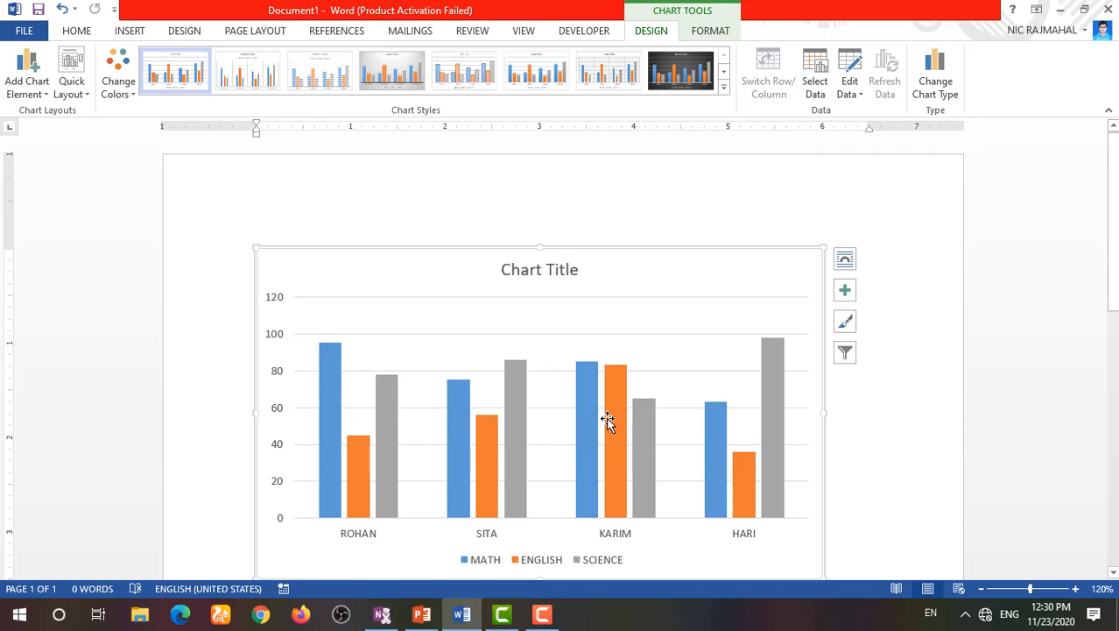
mouse_move(606, 416)
mouse_move(489, 453)
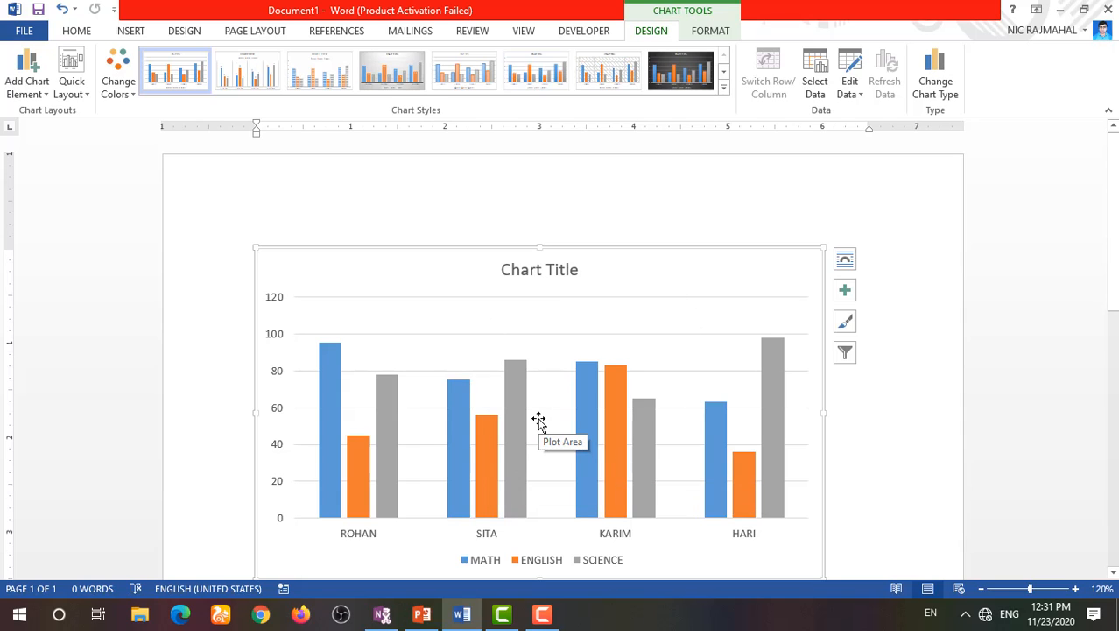
mouse_move(505, 419)
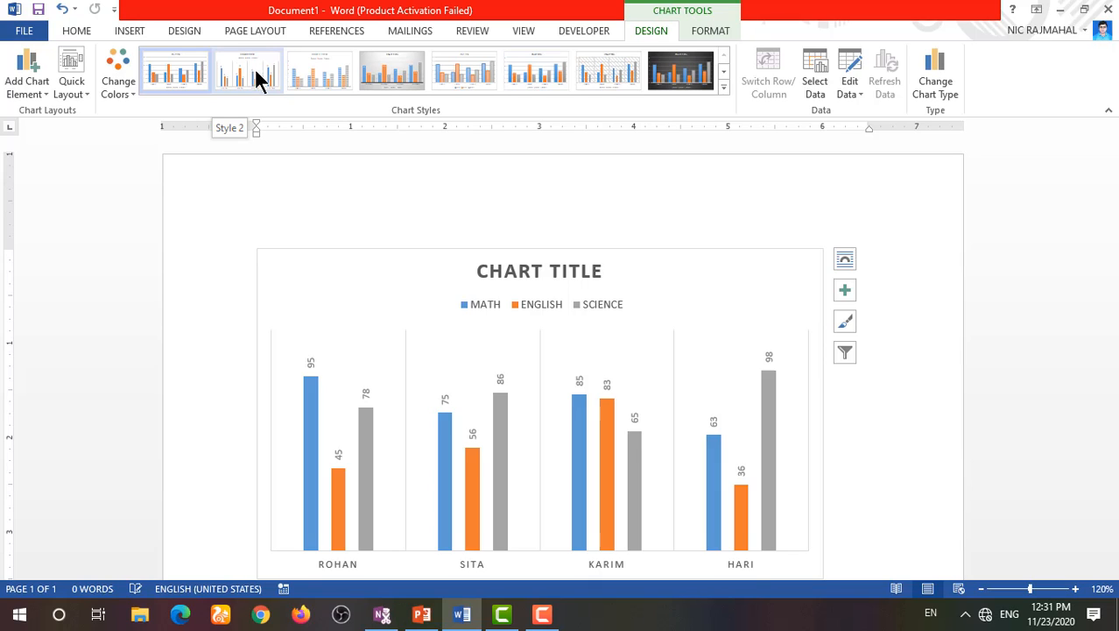
click(403, 79)
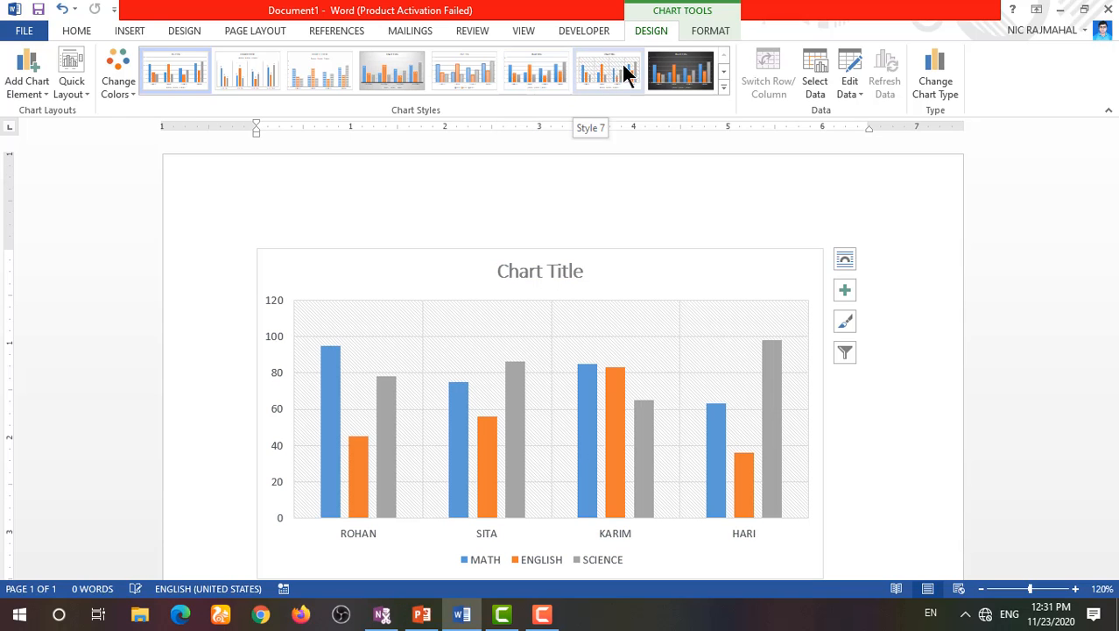
click(692, 77)
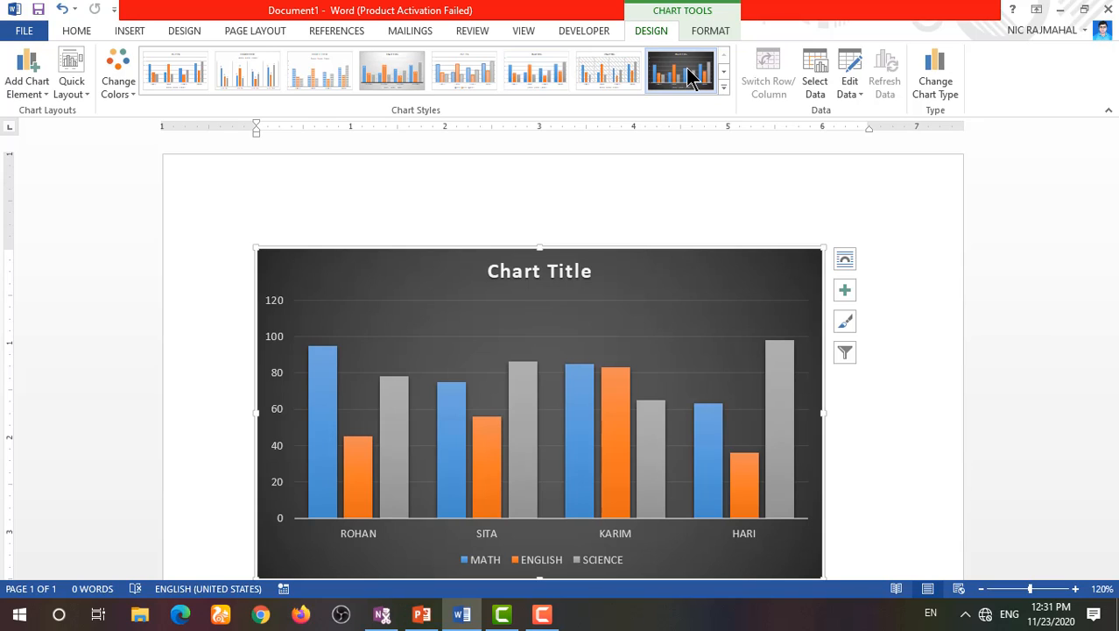
Step: Change the chart type of the marks chart to Line with Markers
click(900, 277)
click(697, 336)
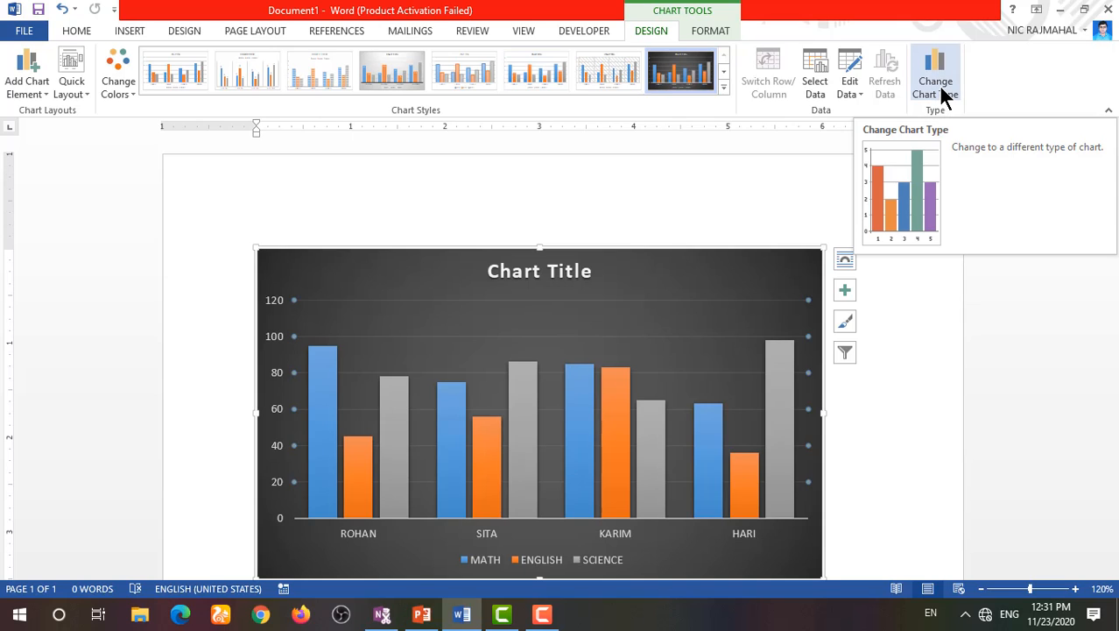
click(943, 84)
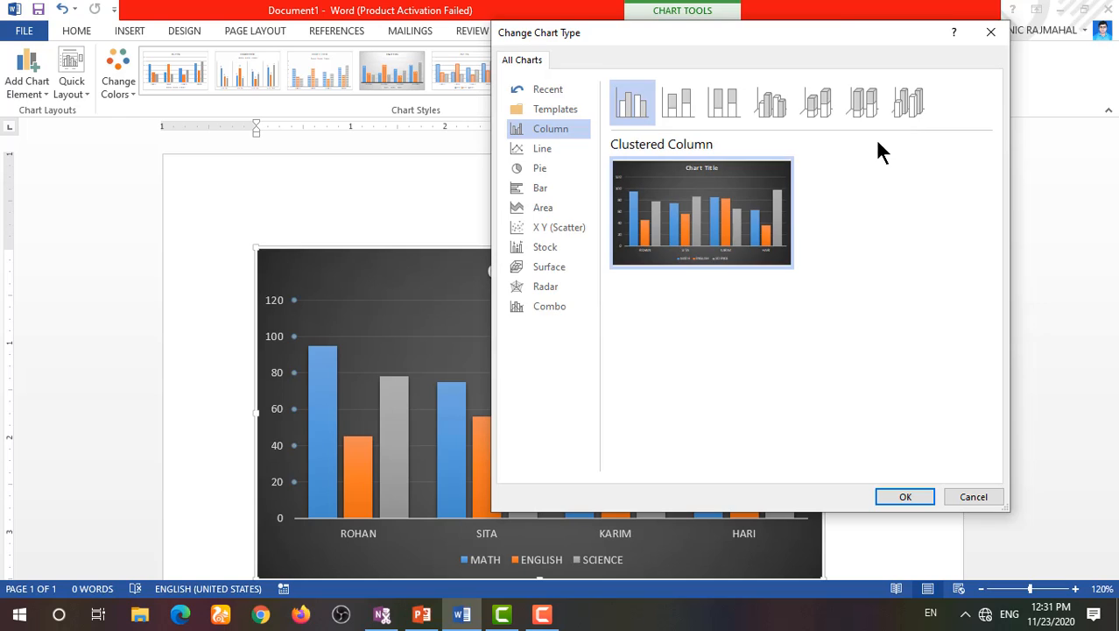
click(544, 149)
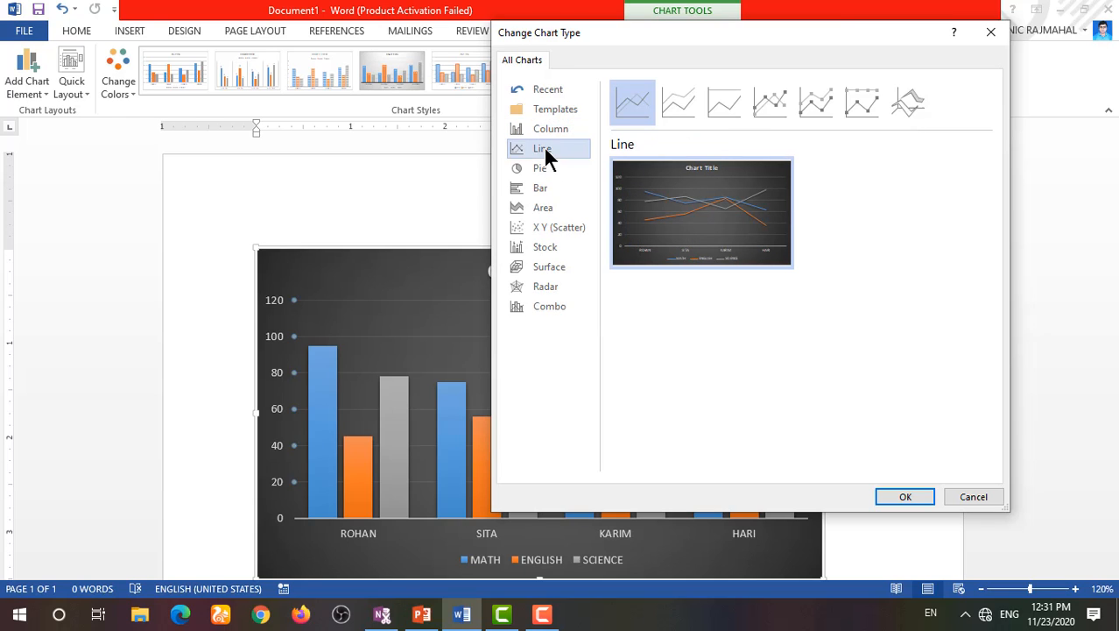
click(779, 106)
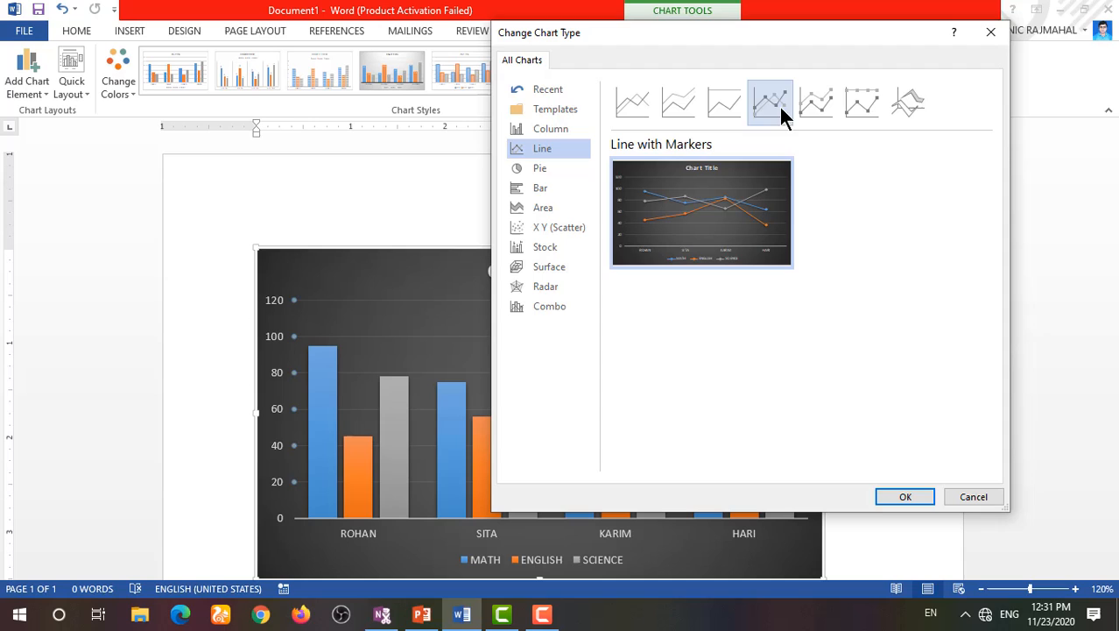
click(903, 497)
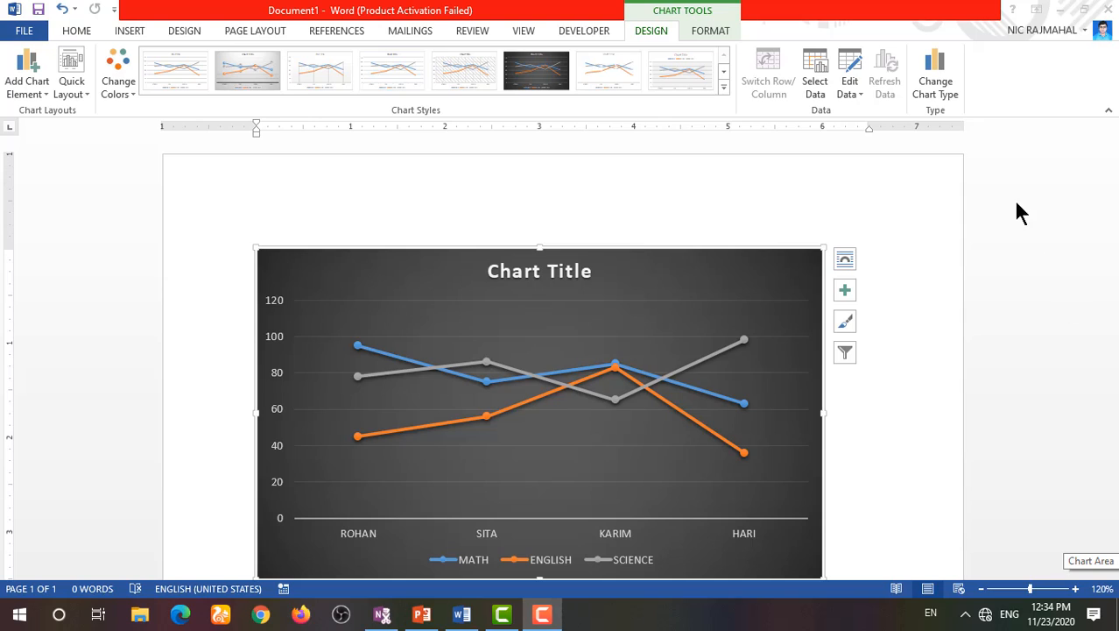
Step: Preview the Pie, Bar, Area and Stock chart types, and change the line chart to a 3-D Surface chart
click(935, 85)
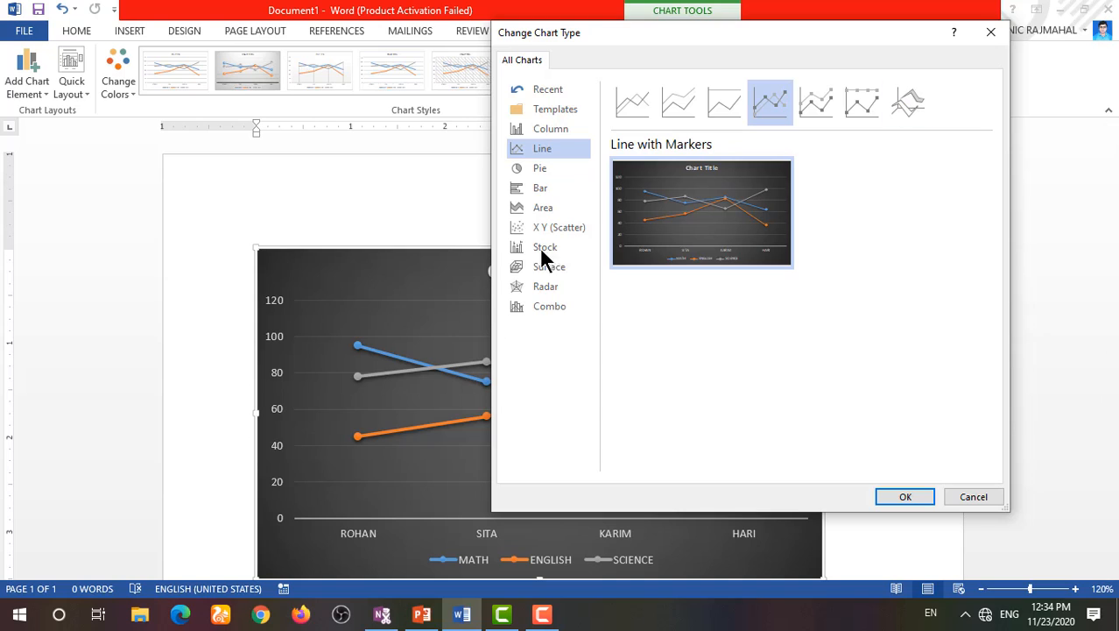
click(540, 169)
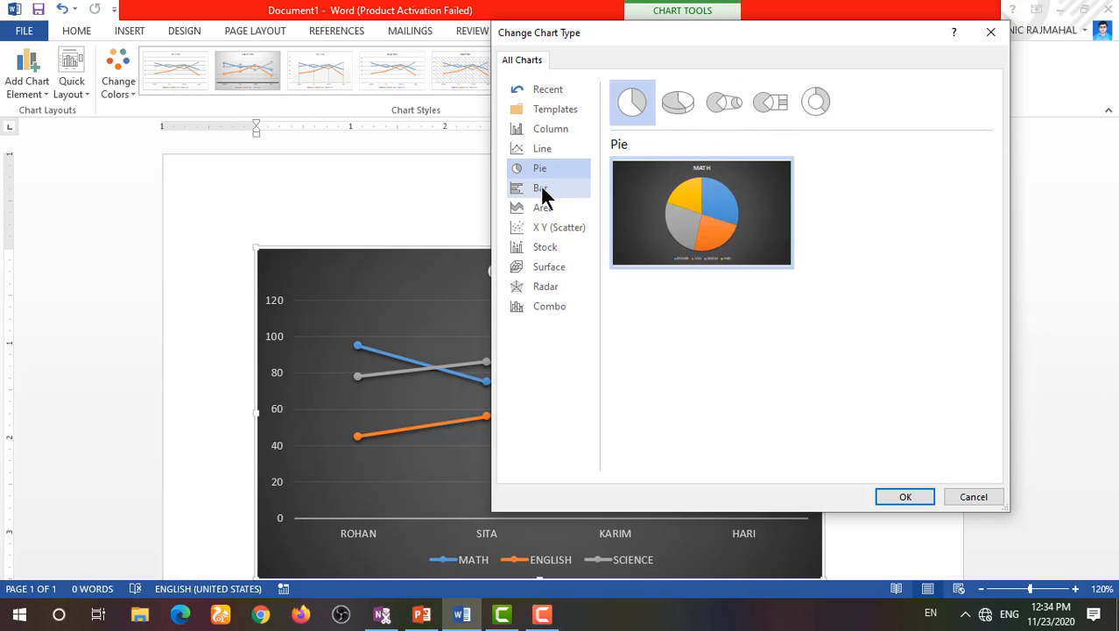
click(540, 187)
click(544, 208)
click(544, 246)
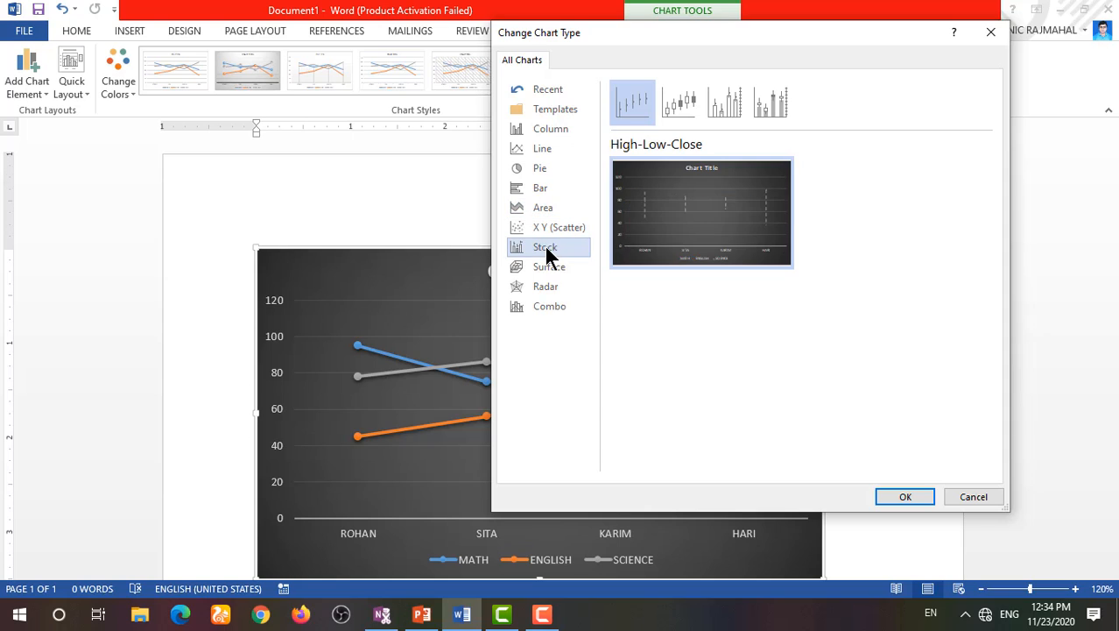
click(545, 265)
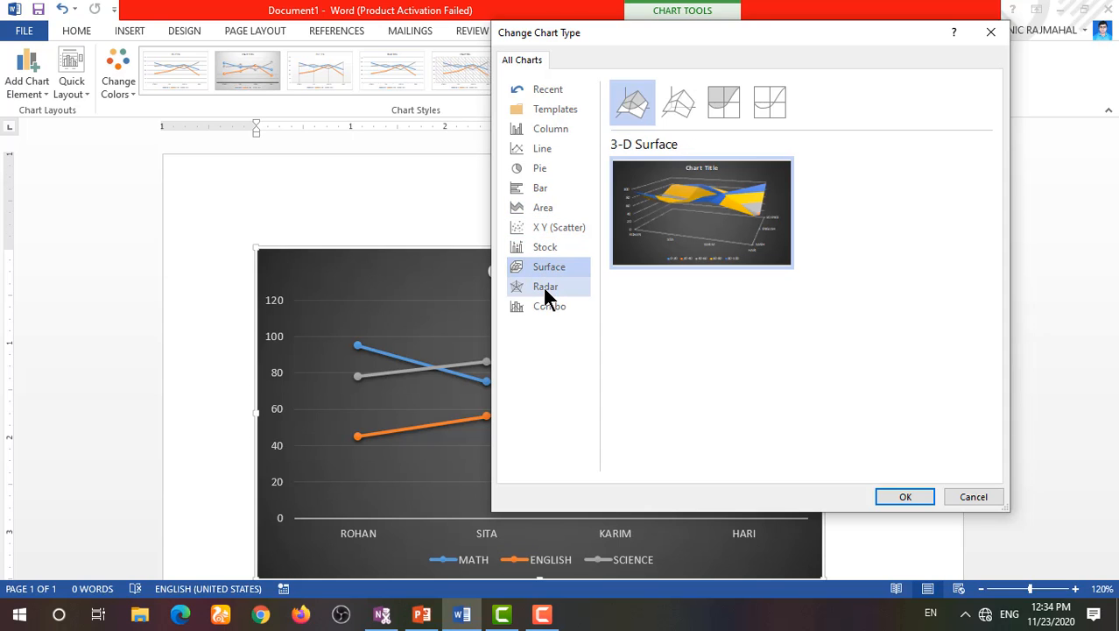
click(896, 496)
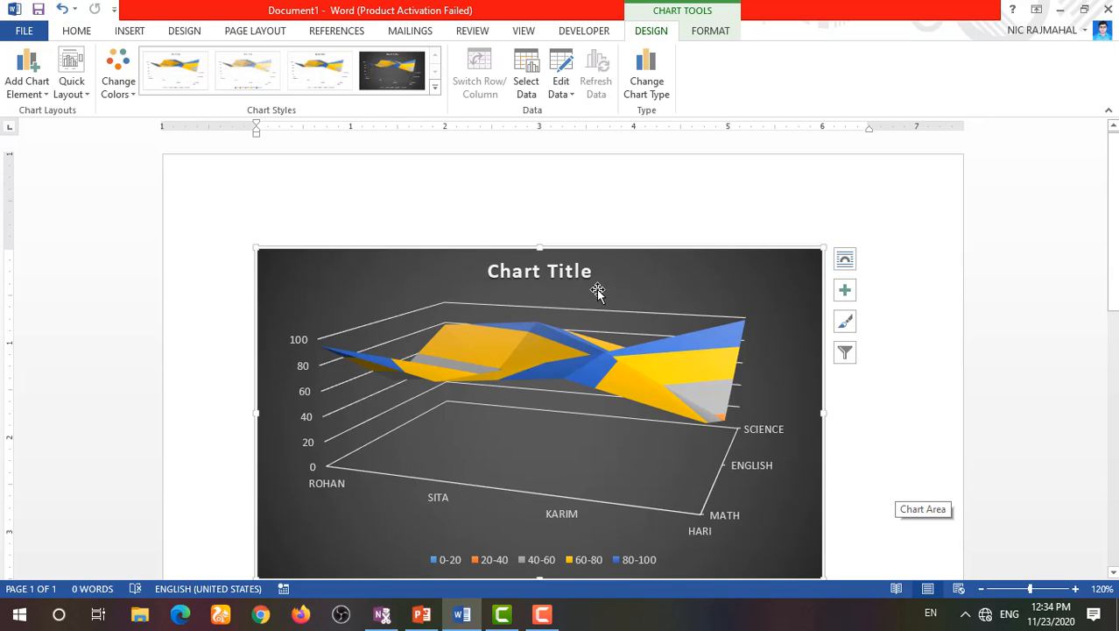
Step: Change the 3-D Surface chart to the Clustered Column chart type
click(656, 85)
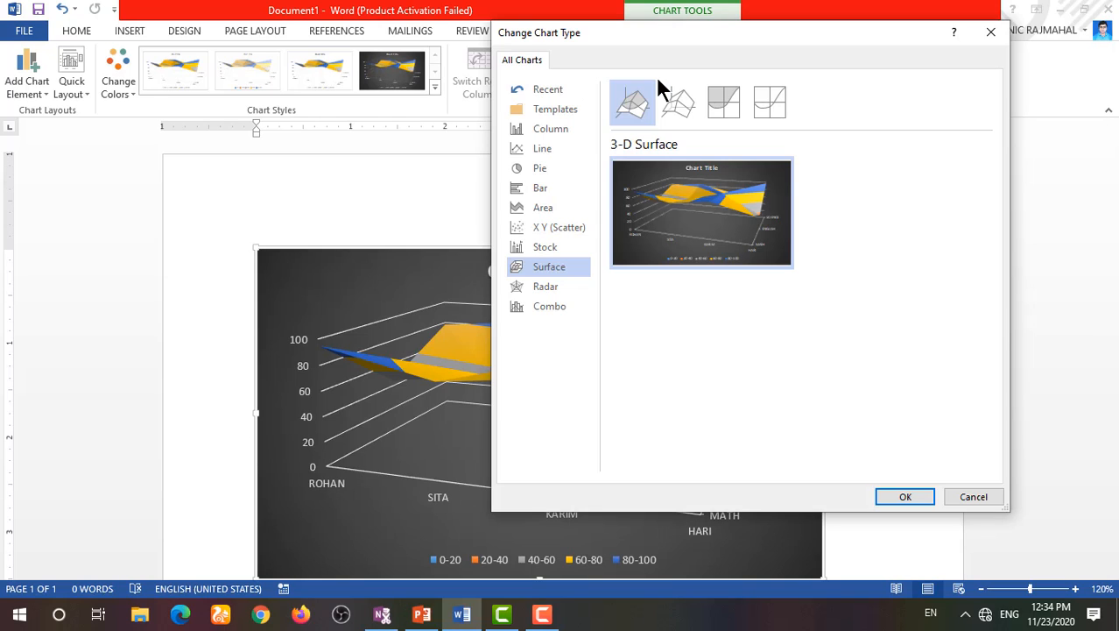
click(543, 126)
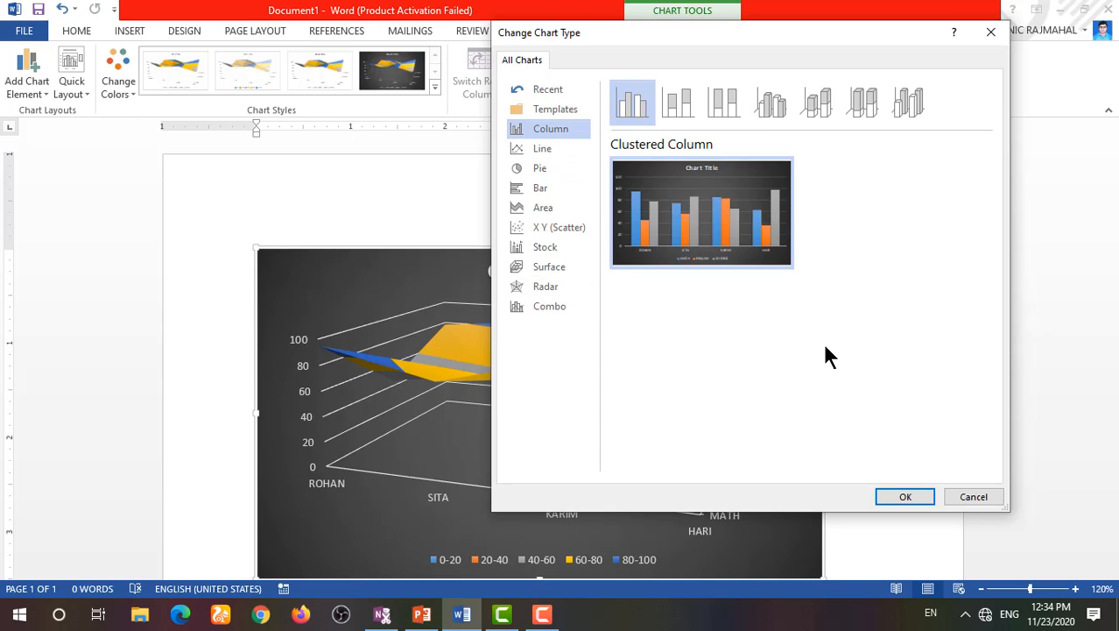
click(899, 496)
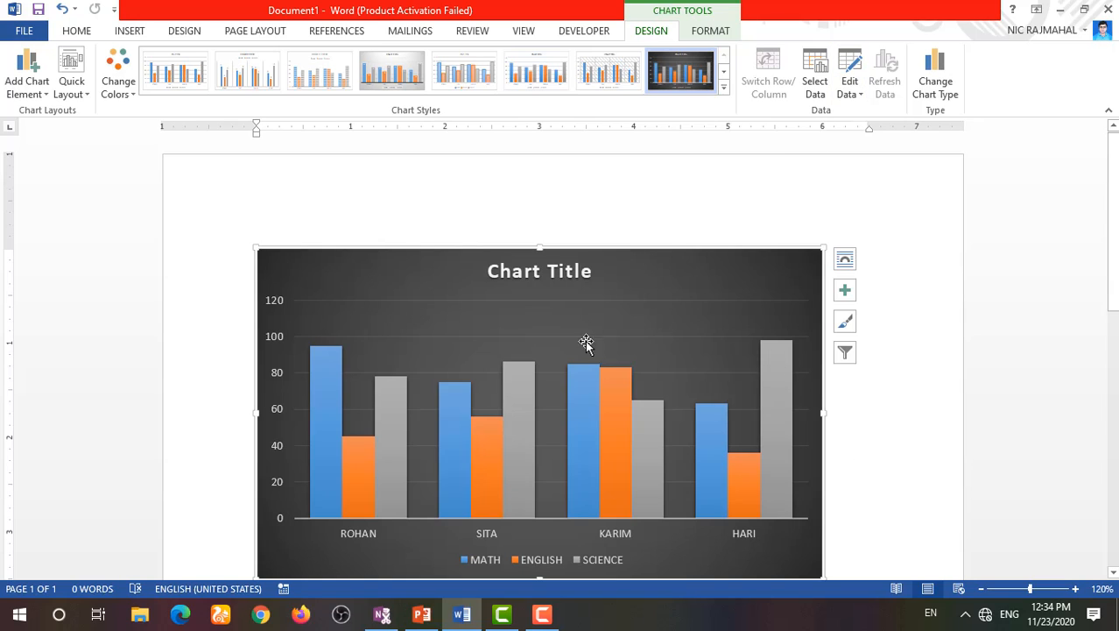
Step: Reopen the chart data, dismiss the activation notice, and set the ENGLISH marks to 69 in cell C5 and 10 in cell C4
mouse_move(622, 394)
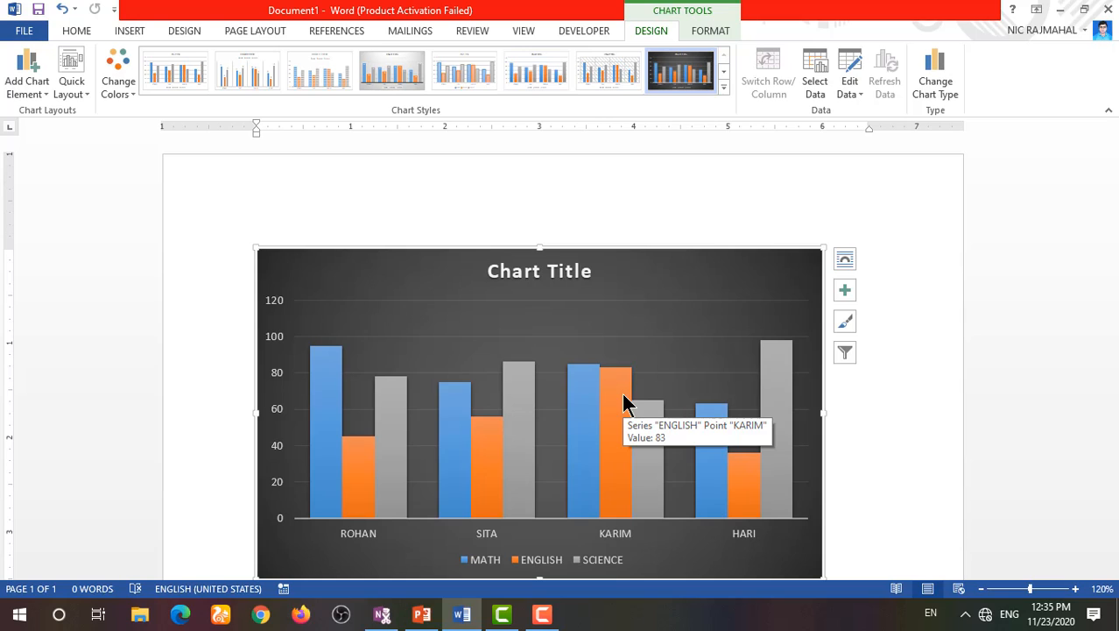
click(853, 86)
click(874, 112)
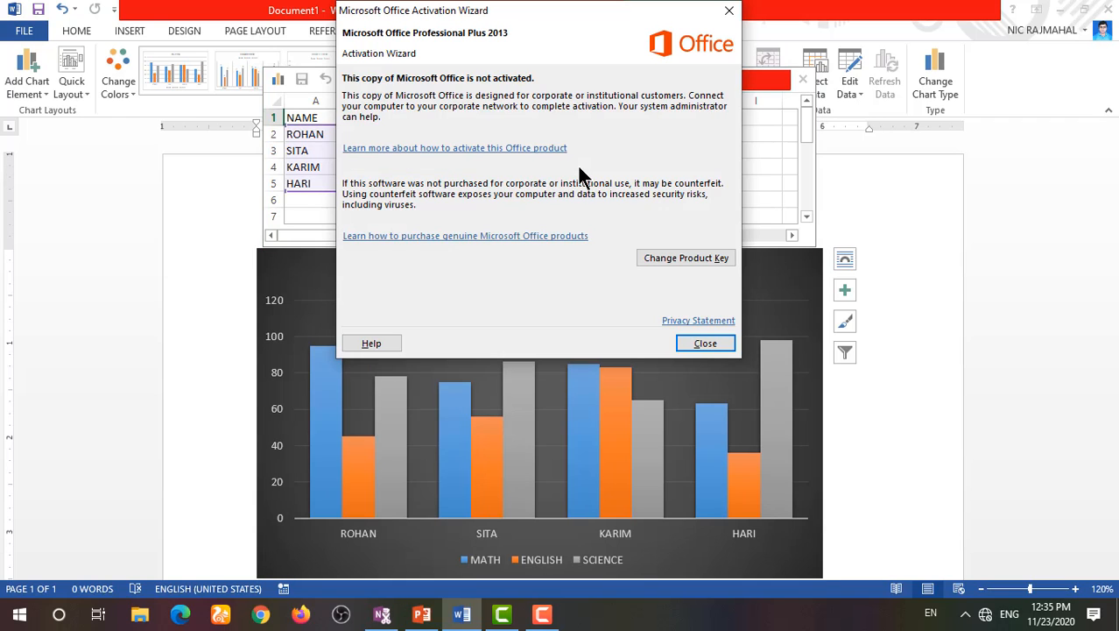
click(705, 344)
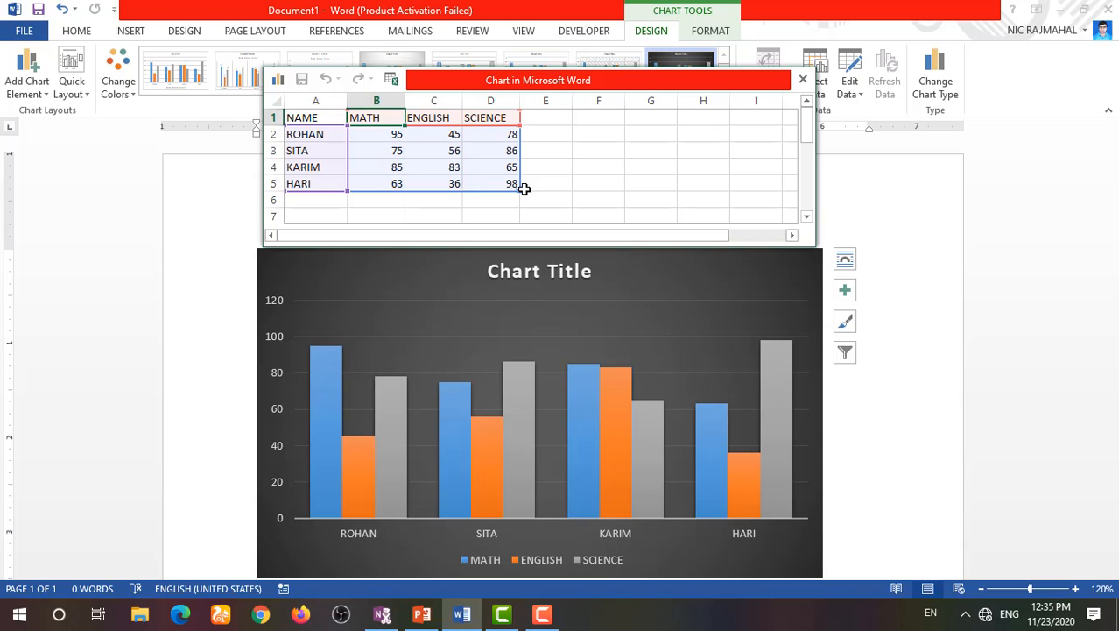
click(442, 183)
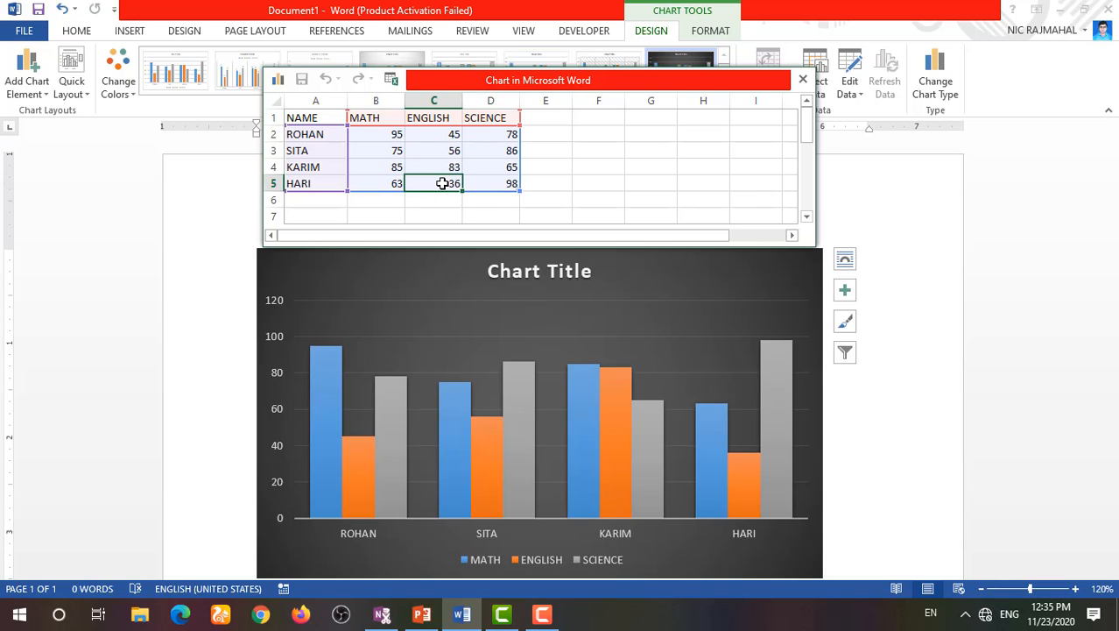
text(69)
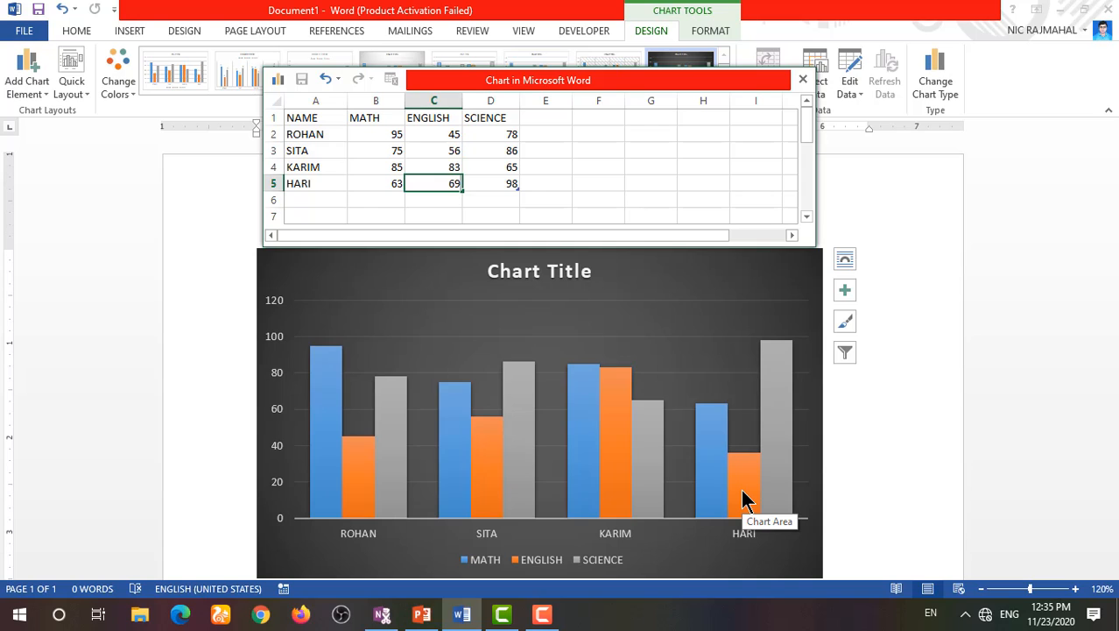
key(Up)
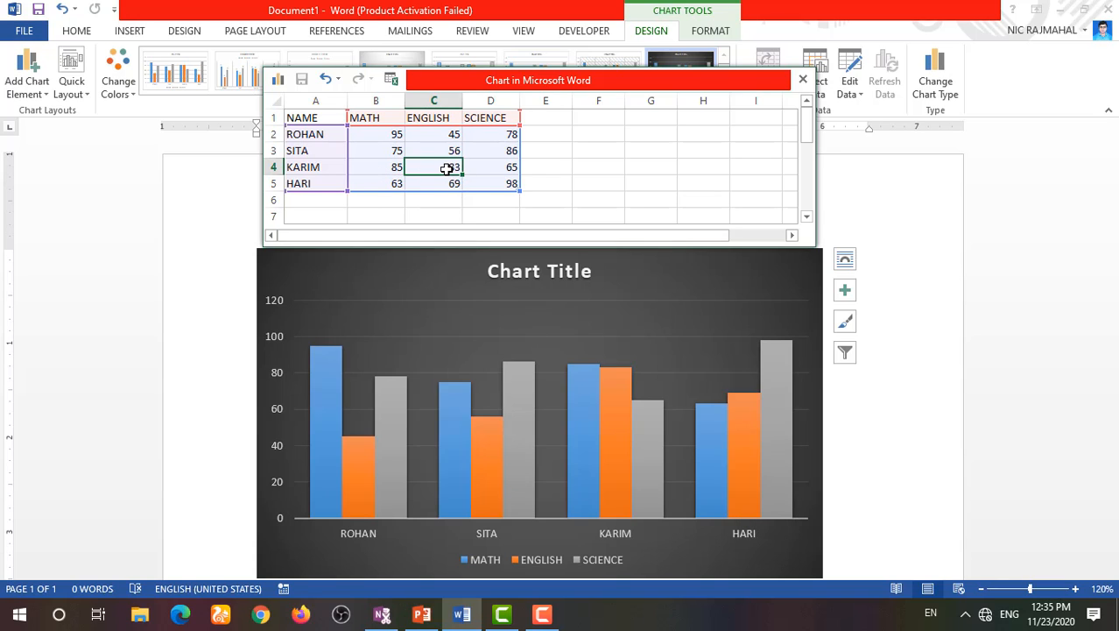
text(10)
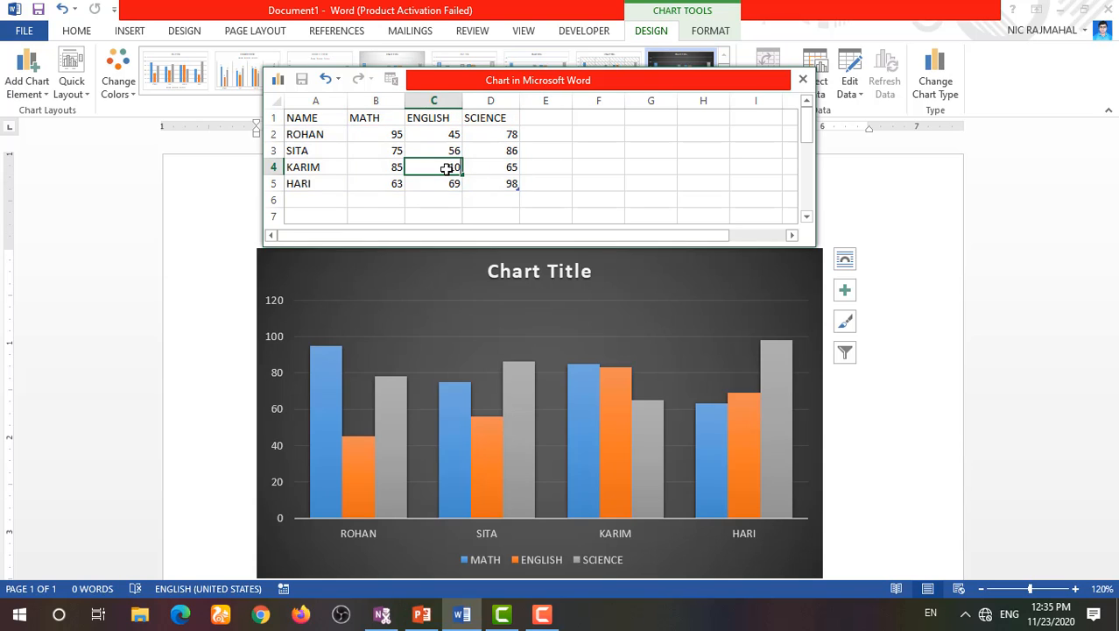
key(Return)
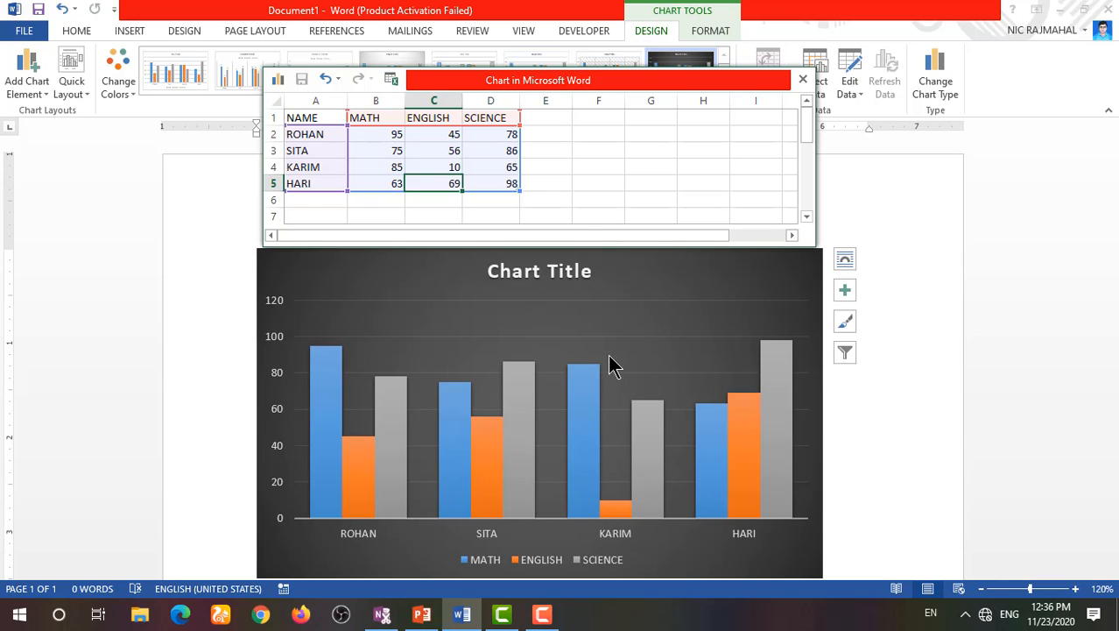
Step: Close the chart data sheet and recolour the chart with the second Colorful palette of blue, grey and darker blue
click(803, 80)
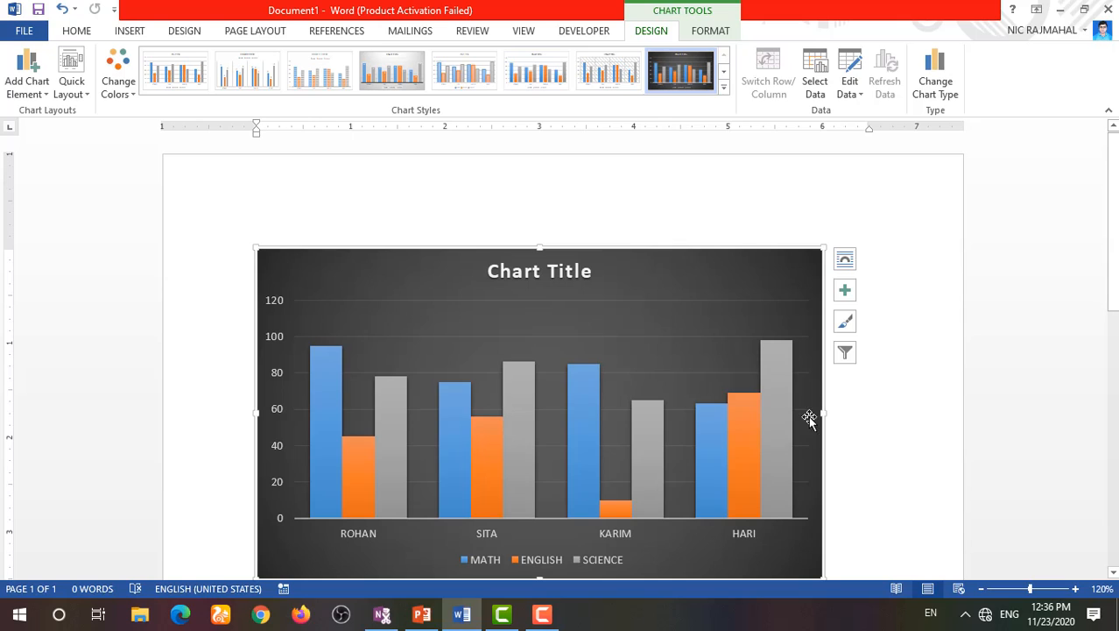
click(329, 382)
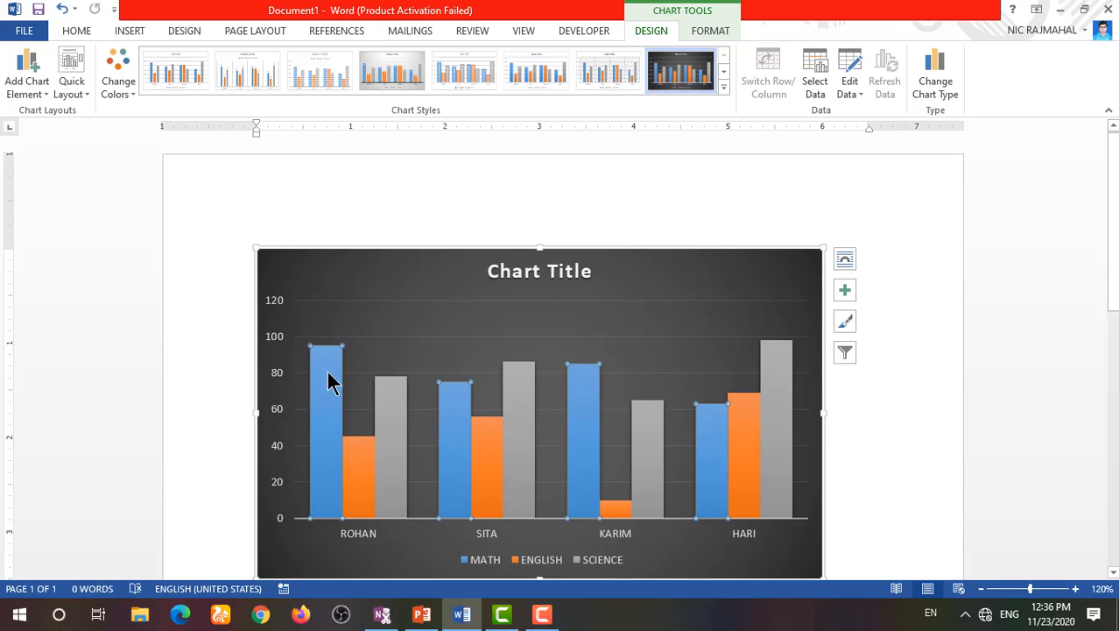
click(120, 70)
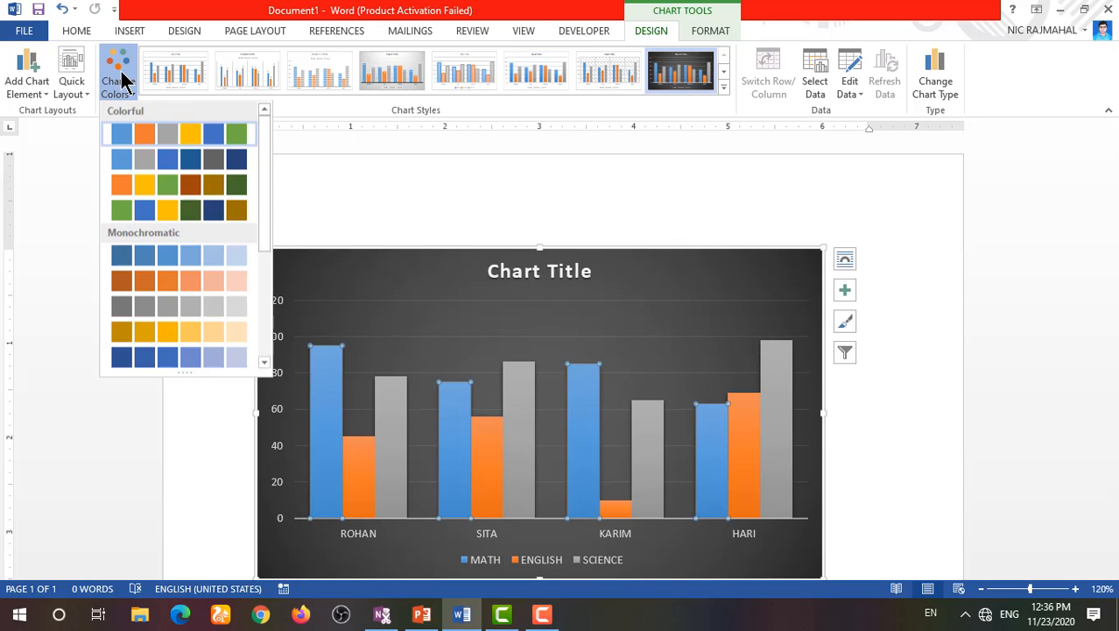
click(164, 164)
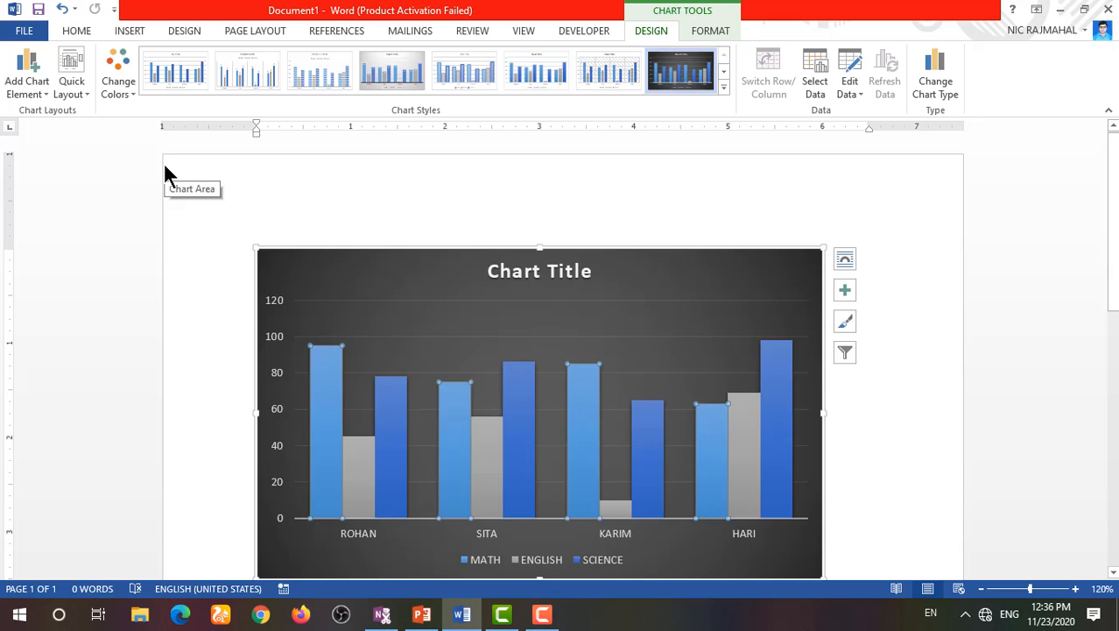
drag(164, 163, 68, 313)
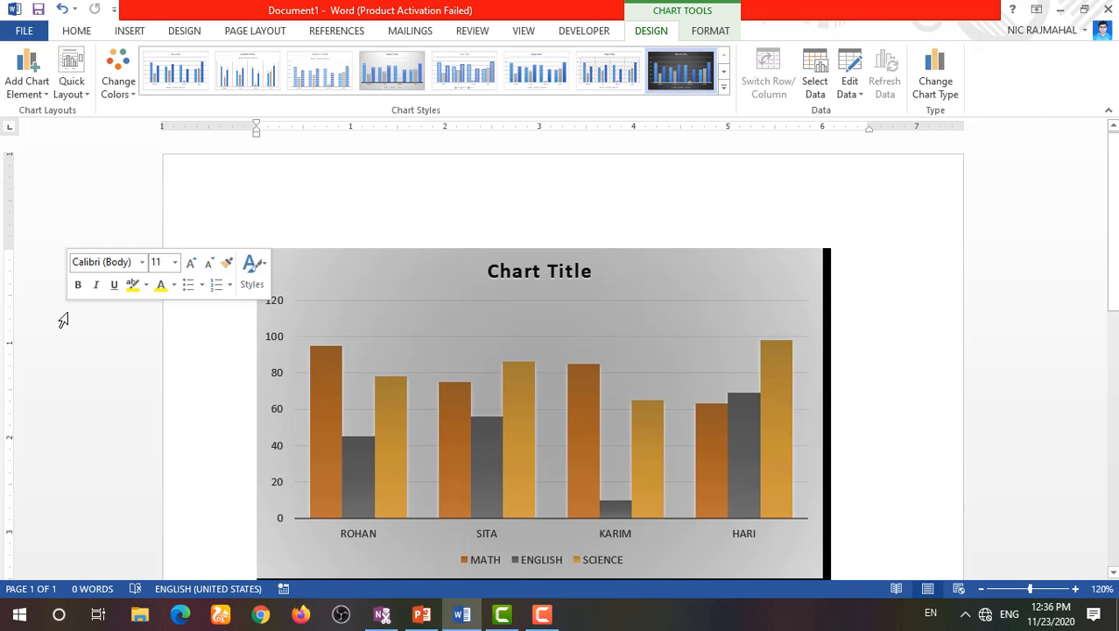
click(63, 320)
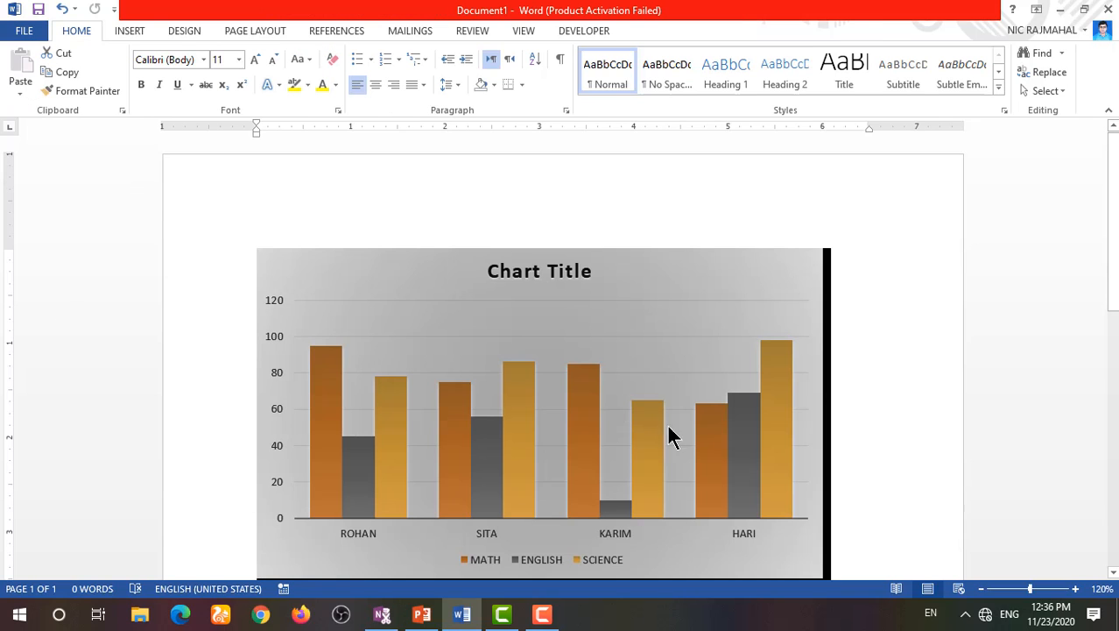
Step: Give the ENGLISH data series a solid fill in the standard dark red colour
click(749, 423)
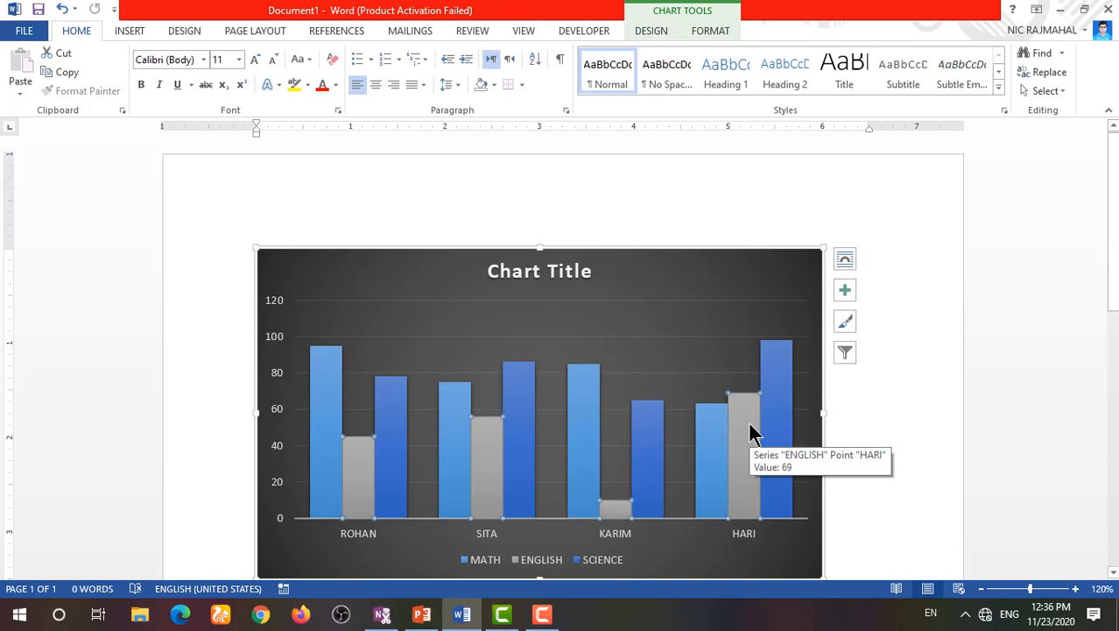
right_click(748, 421)
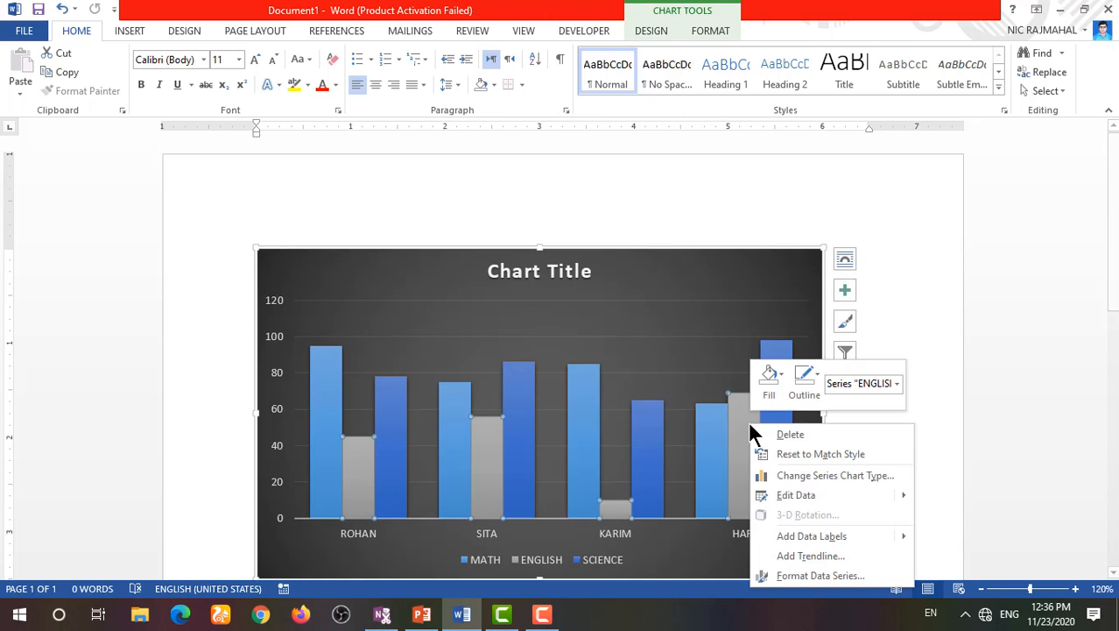
click(806, 576)
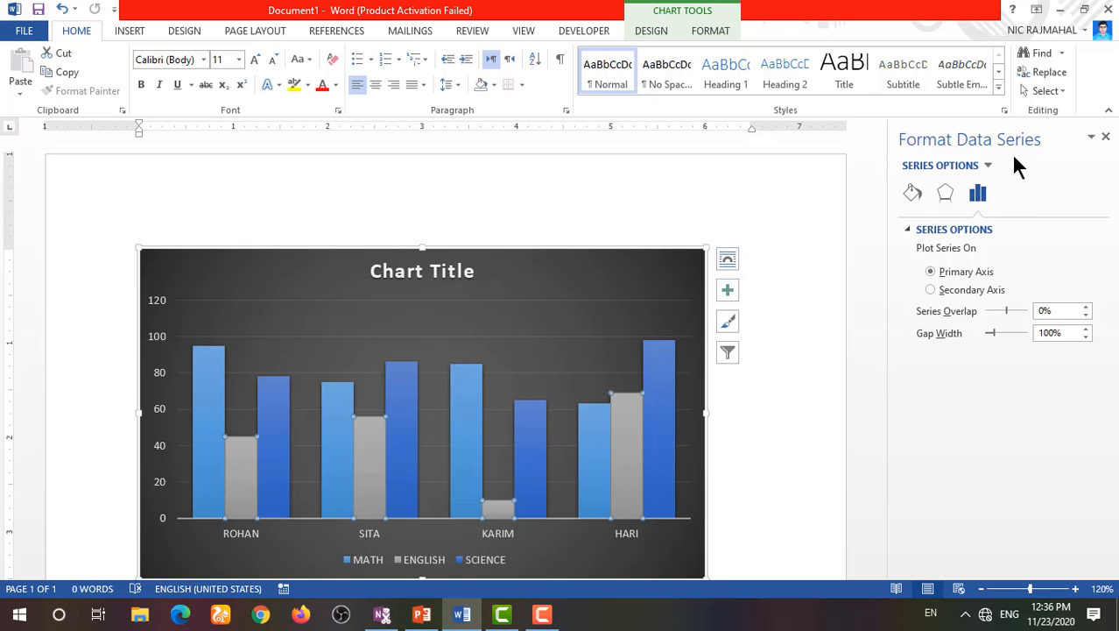
click(913, 203)
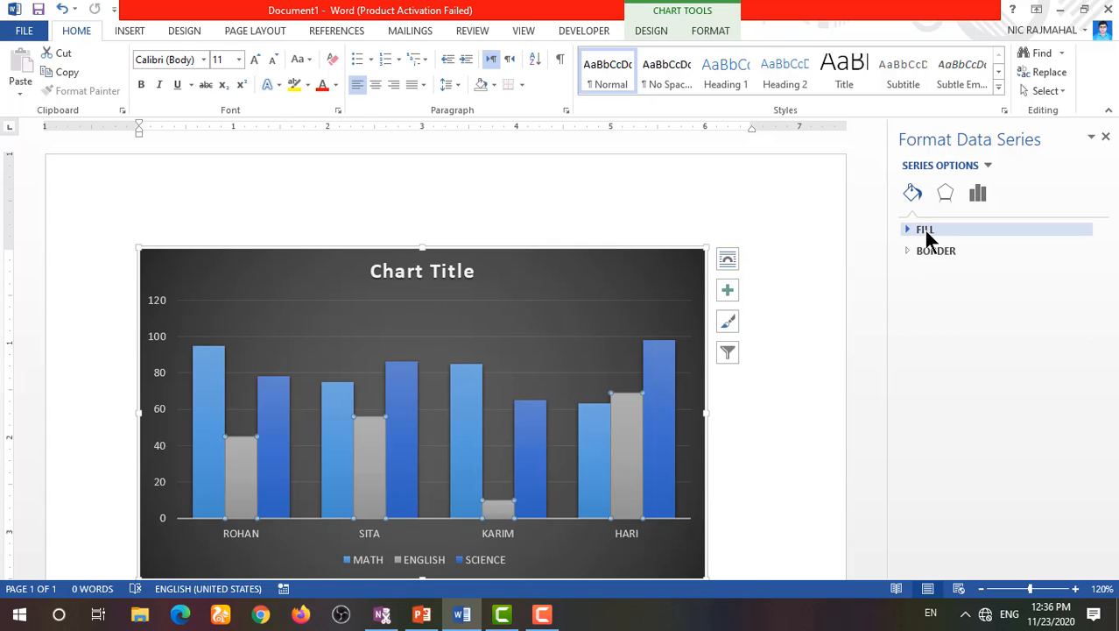
click(925, 231)
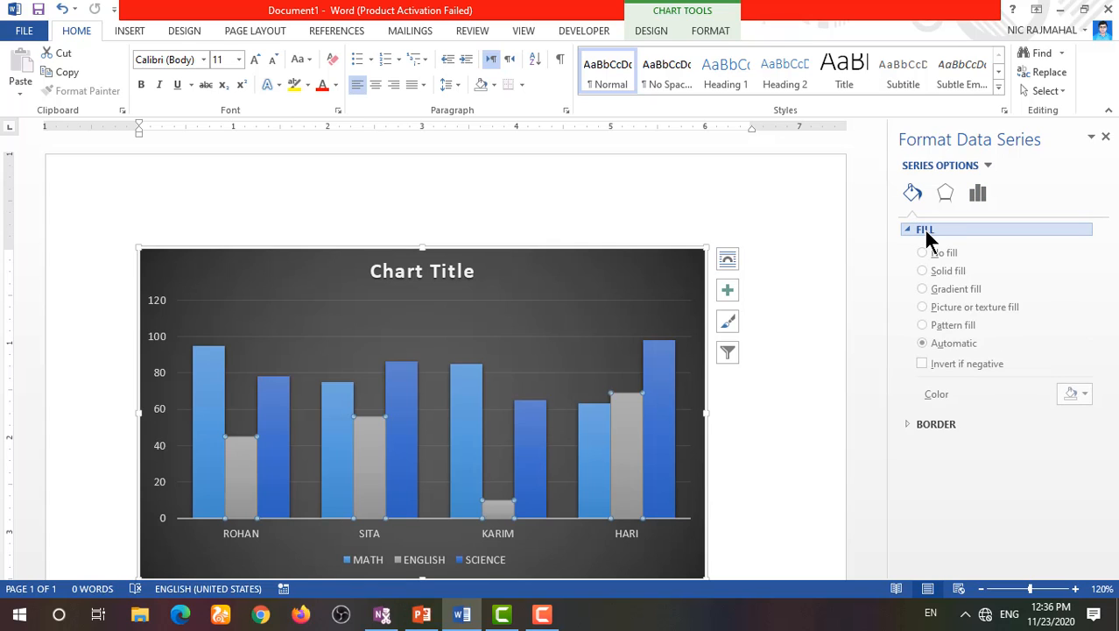
click(942, 278)
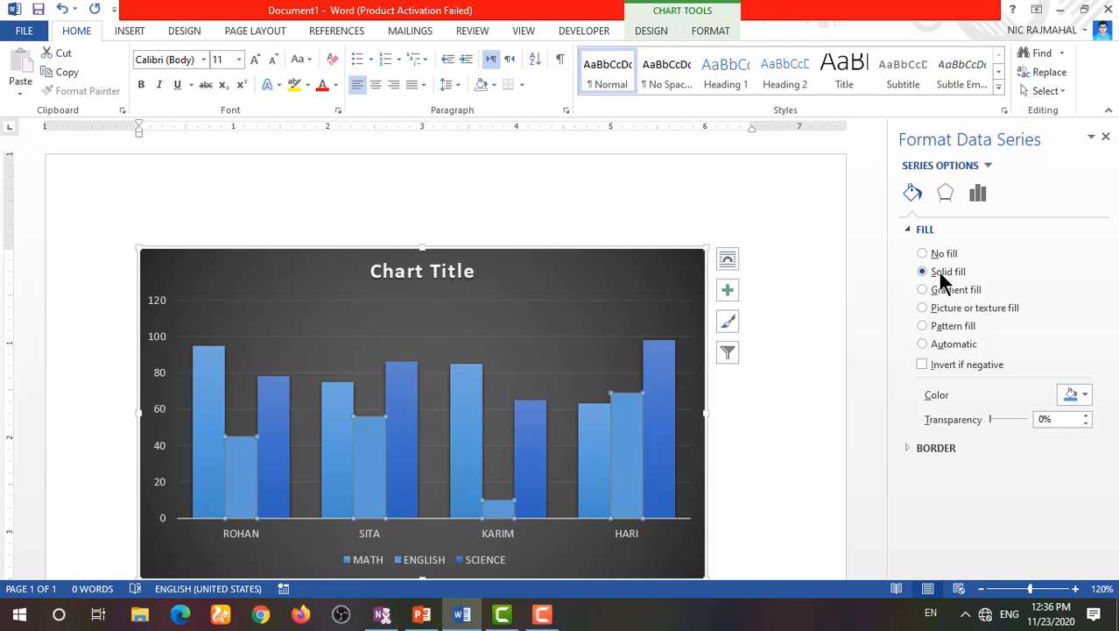
click(1078, 396)
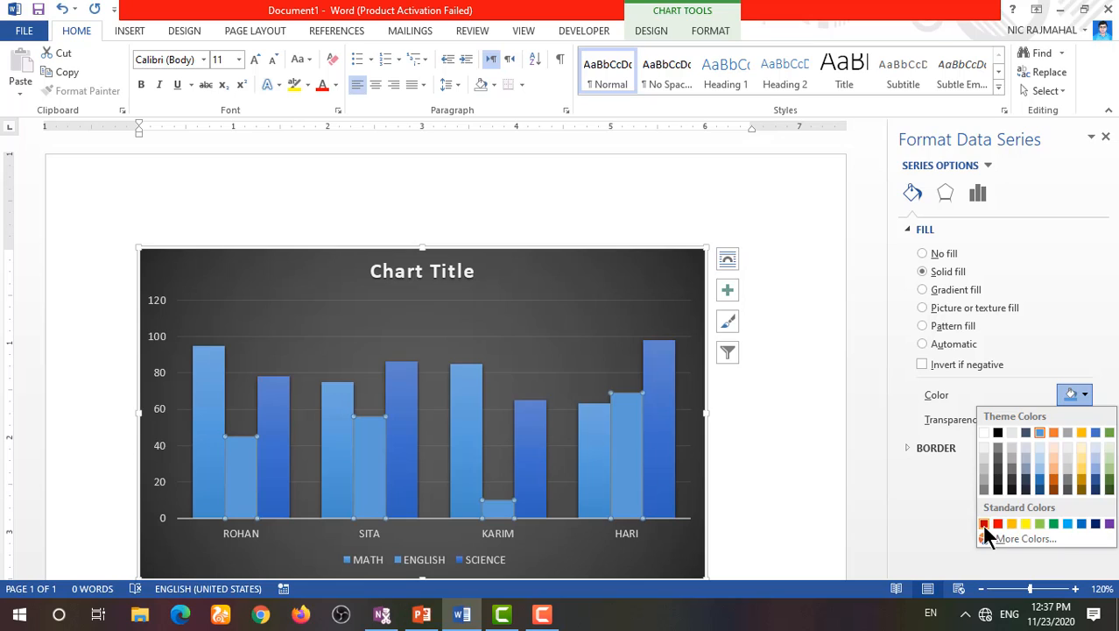
click(984, 524)
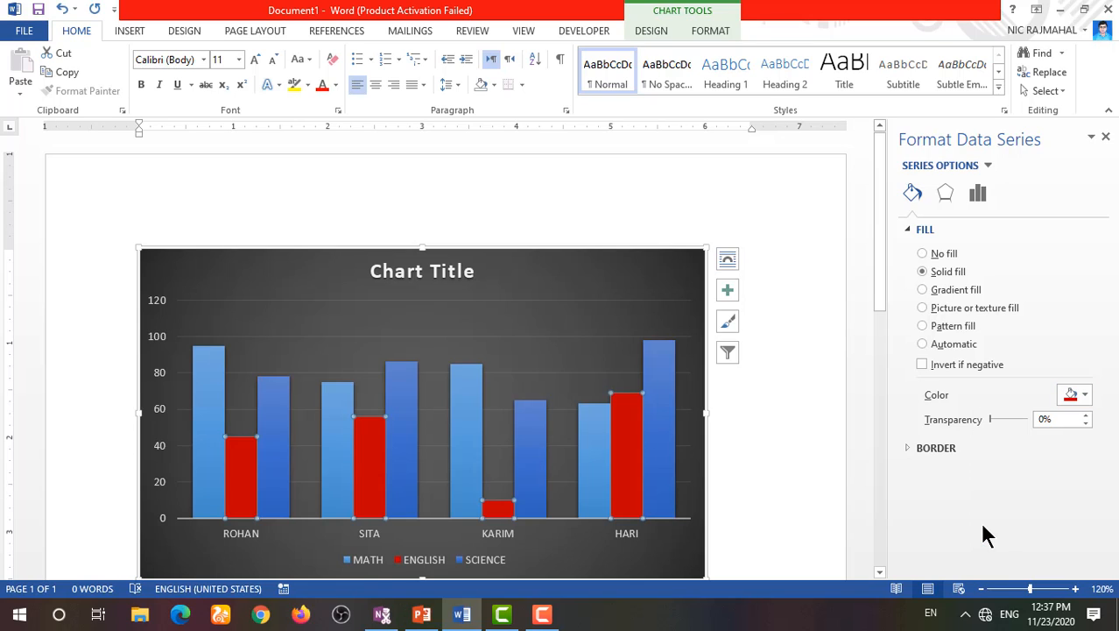
Step: Give the SCIENCE data series a solid fill in the standard dark blue colour
click(662, 368)
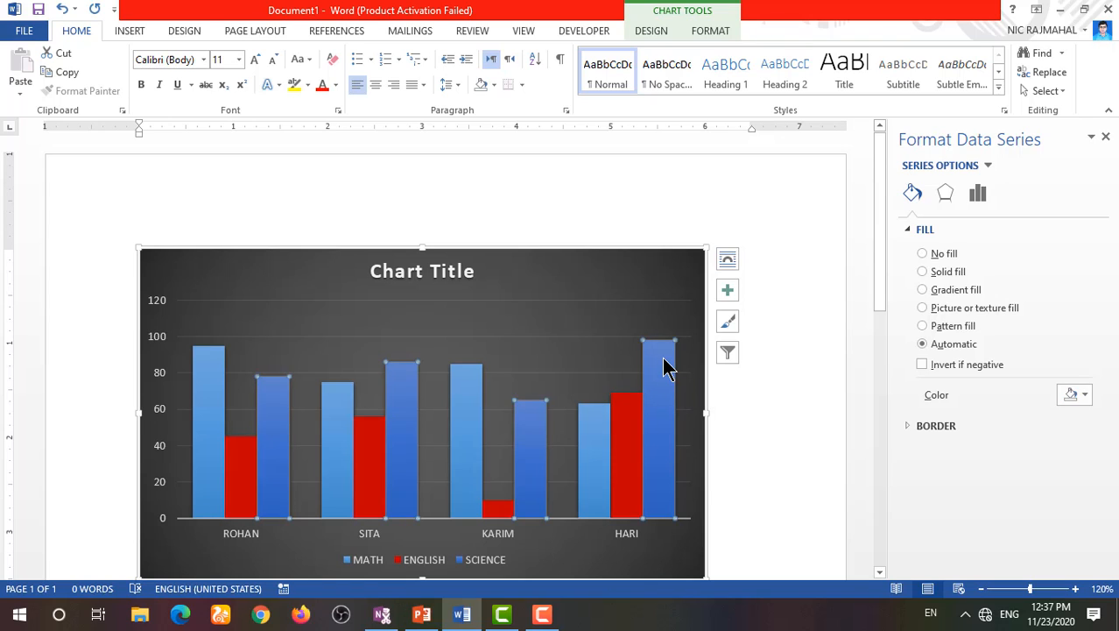
click(943, 275)
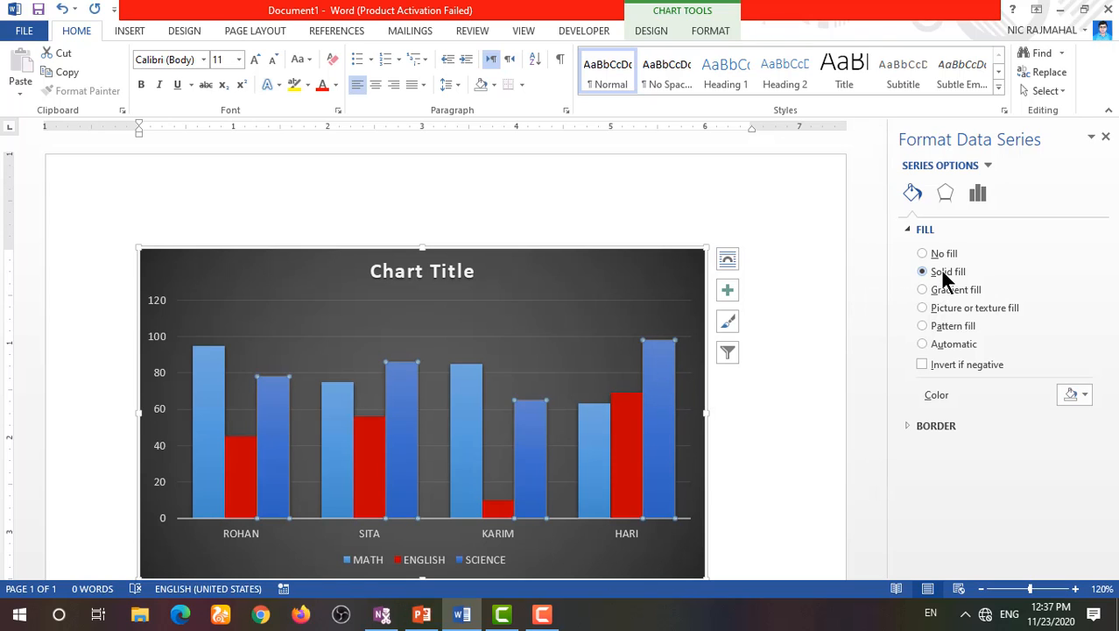
click(1085, 396)
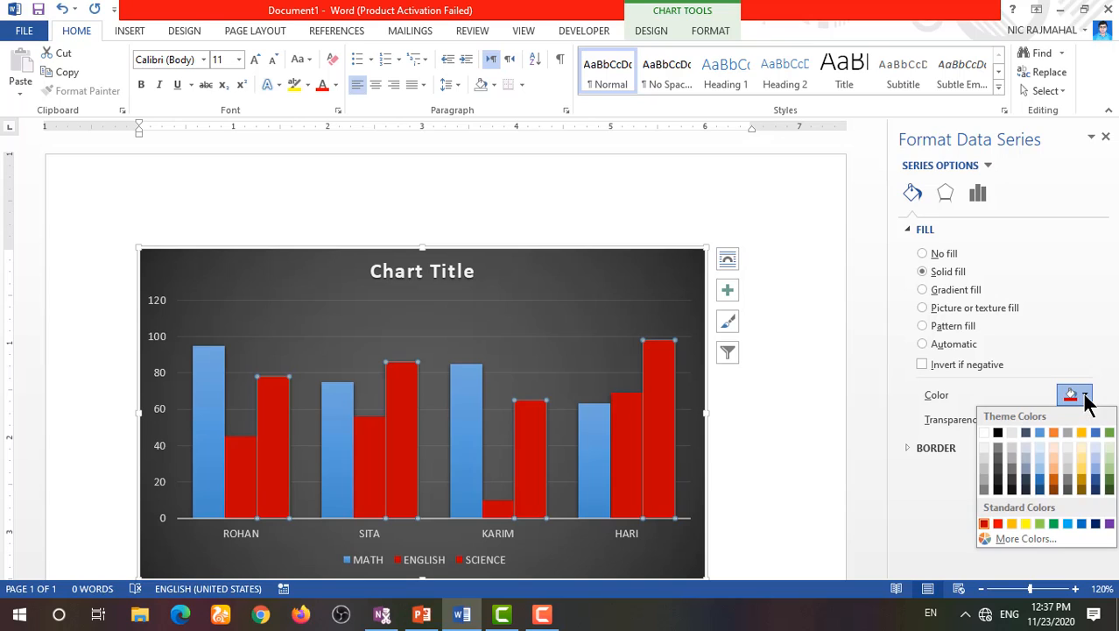
click(1096, 524)
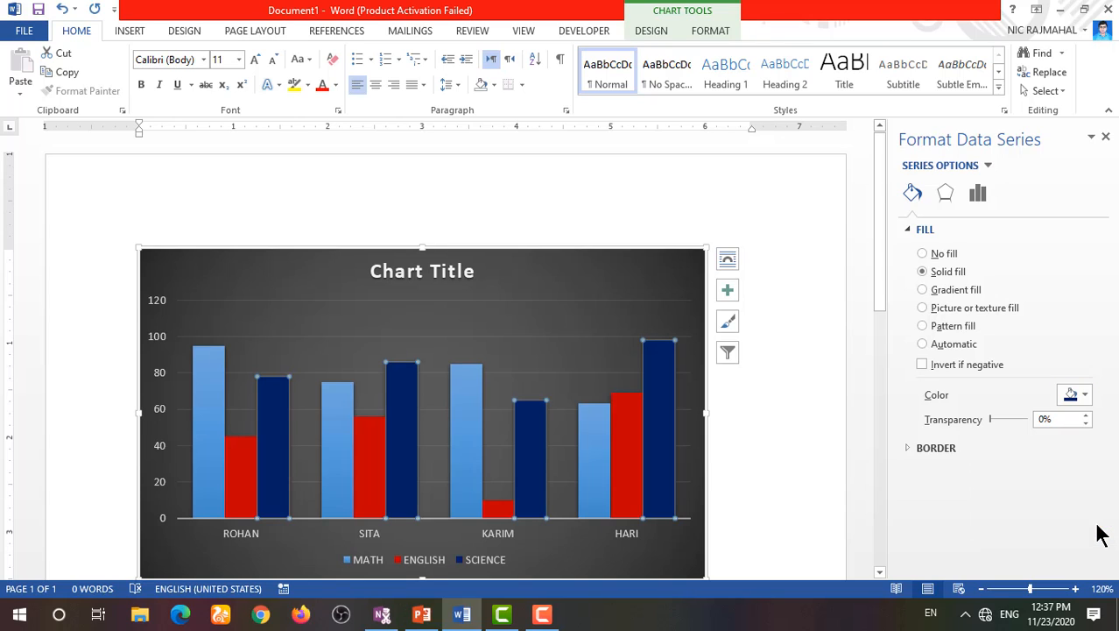
Step: Give the MATH data series a solid fill in the standard yellow colour
click(597, 426)
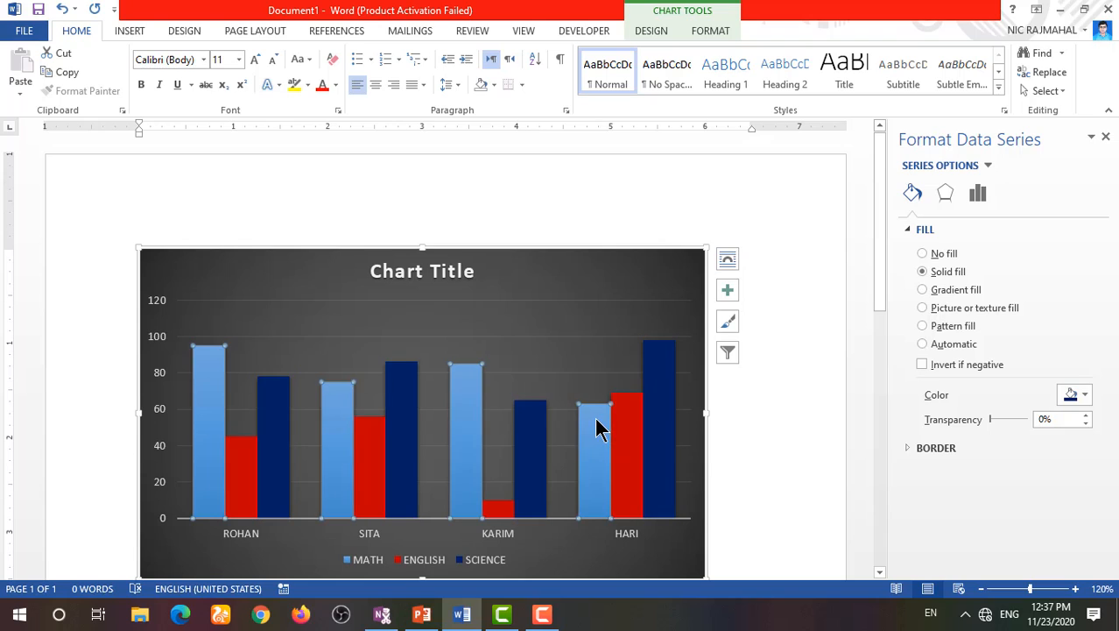
click(940, 272)
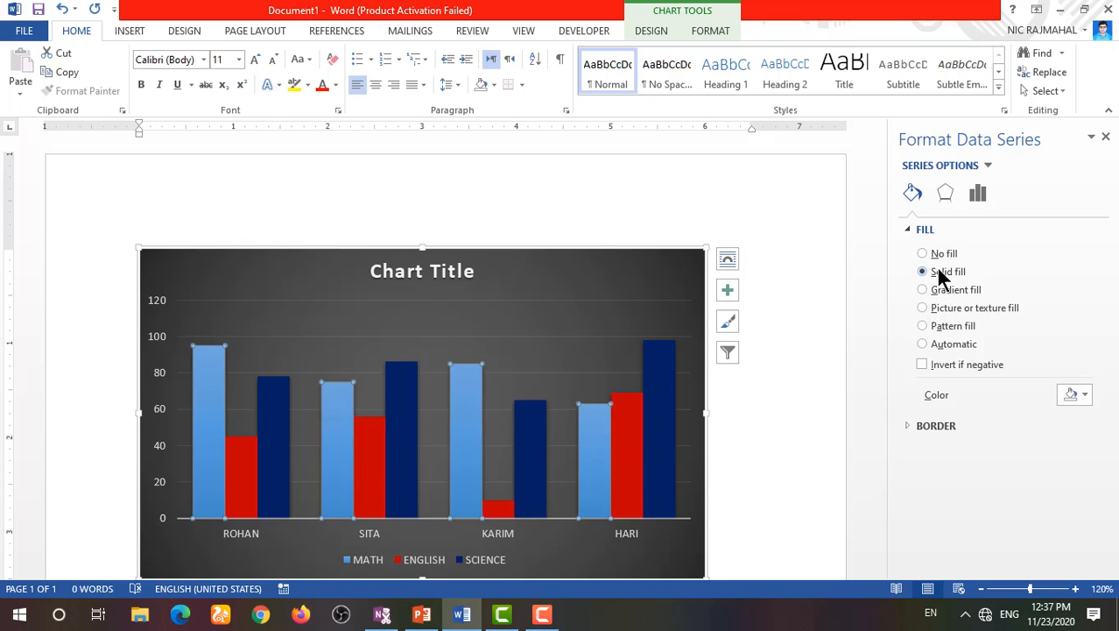
click(1083, 395)
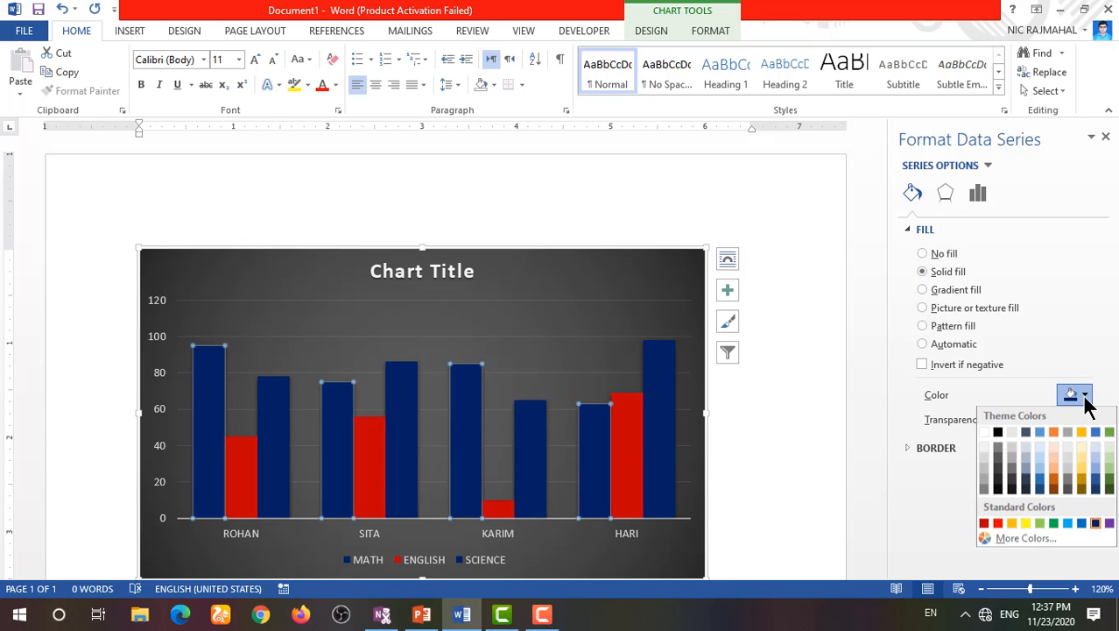
click(1026, 525)
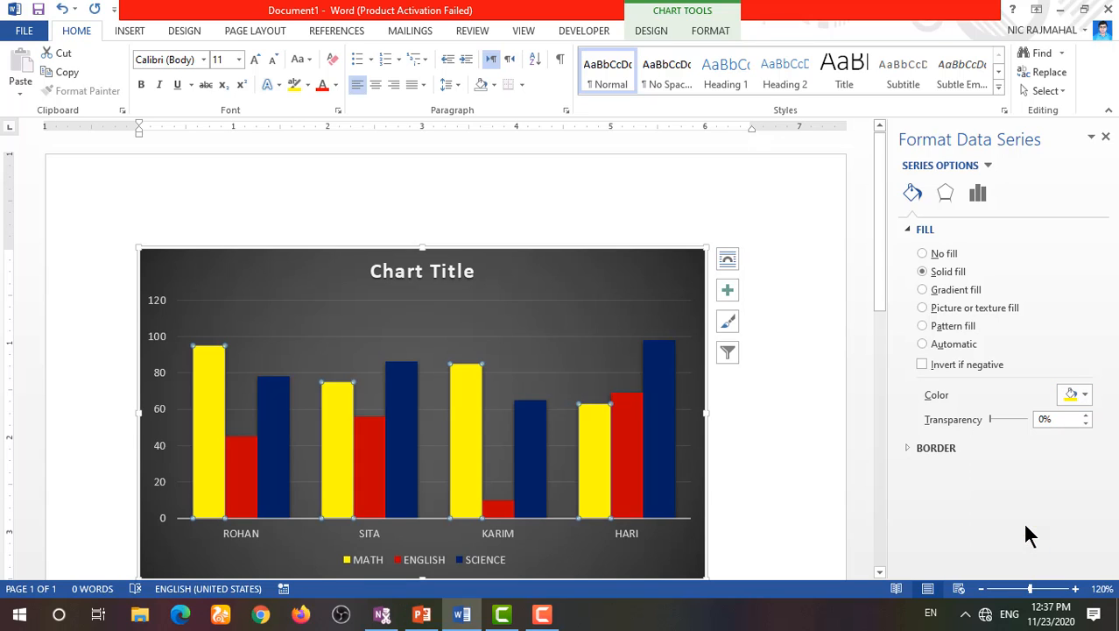
Step: Look through the MATH series' effects, shadow settings and series options, and close the series formatting
click(946, 196)
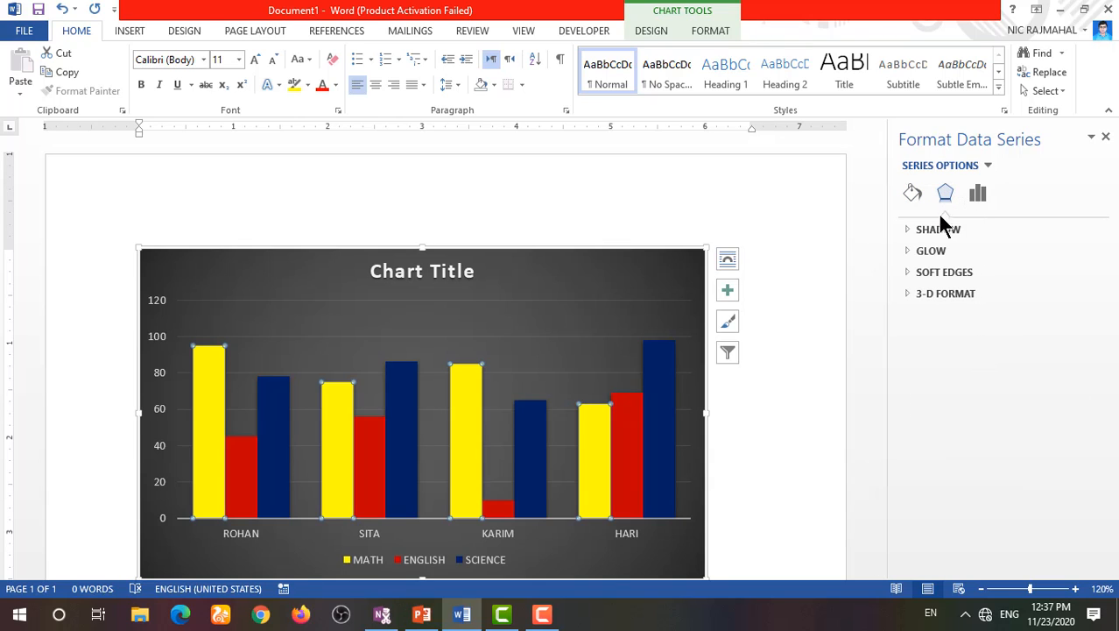
click(935, 230)
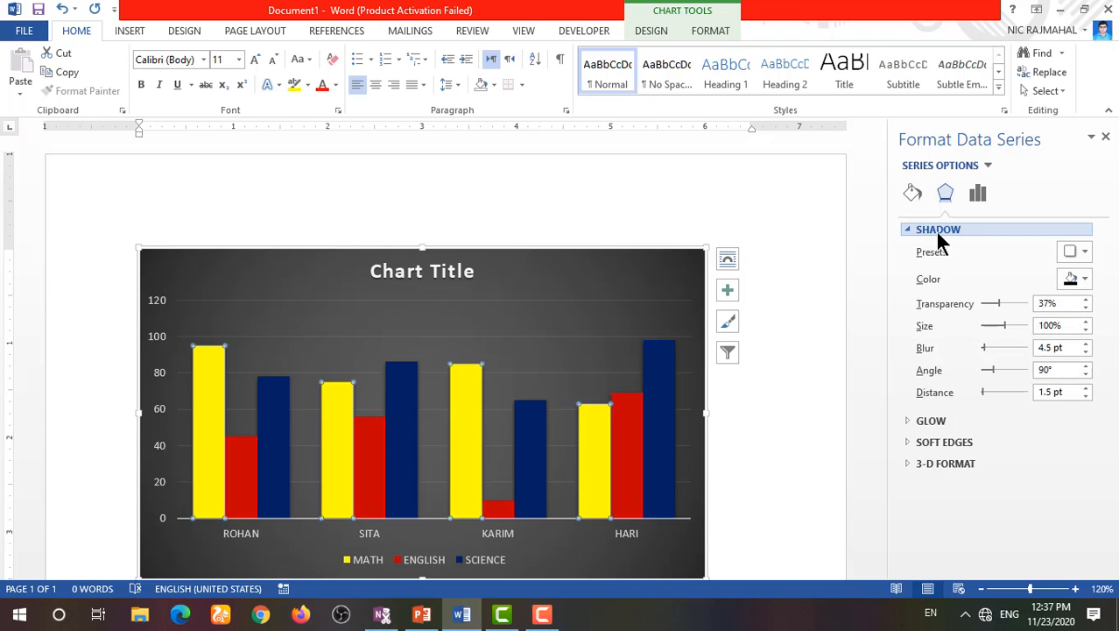
click(979, 195)
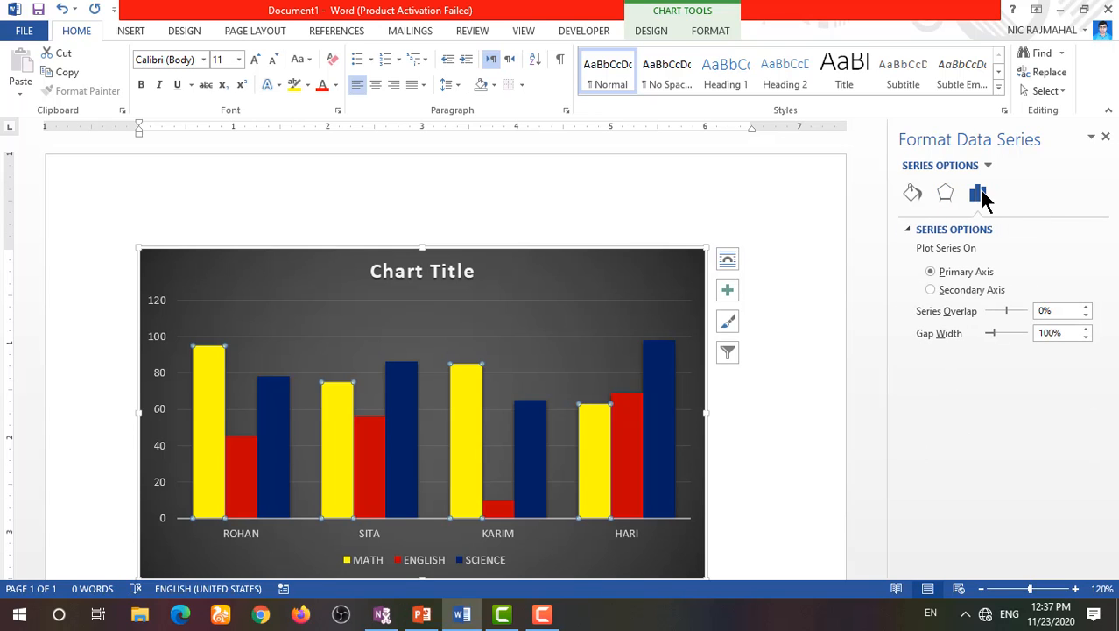
click(1106, 138)
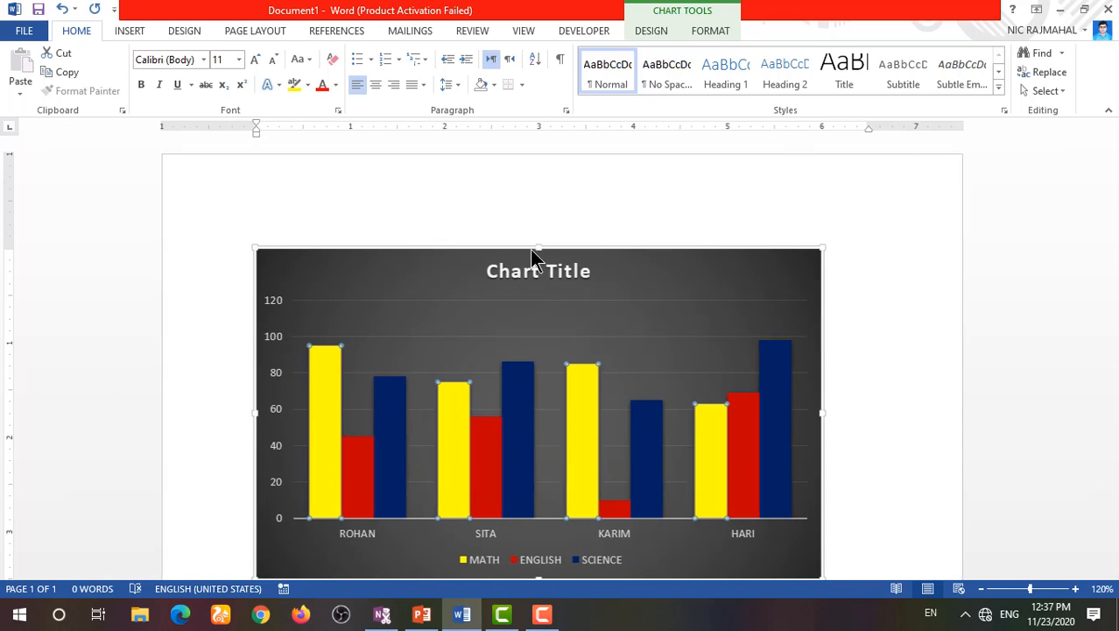
Step: Select the whole chart and display its design options
click(619, 250)
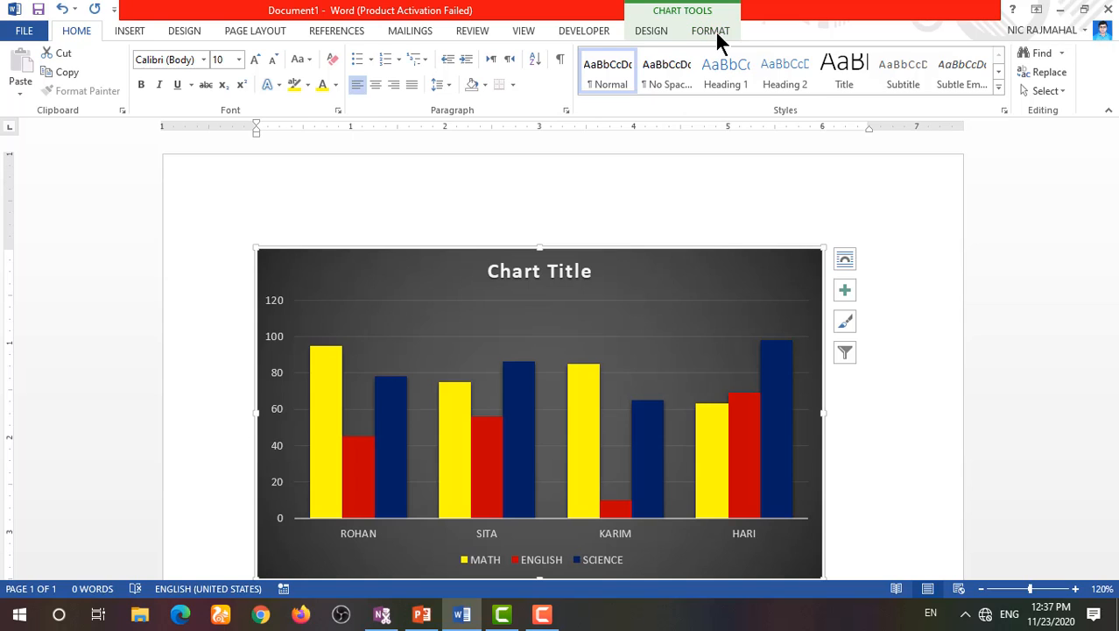
click(716, 37)
click(647, 33)
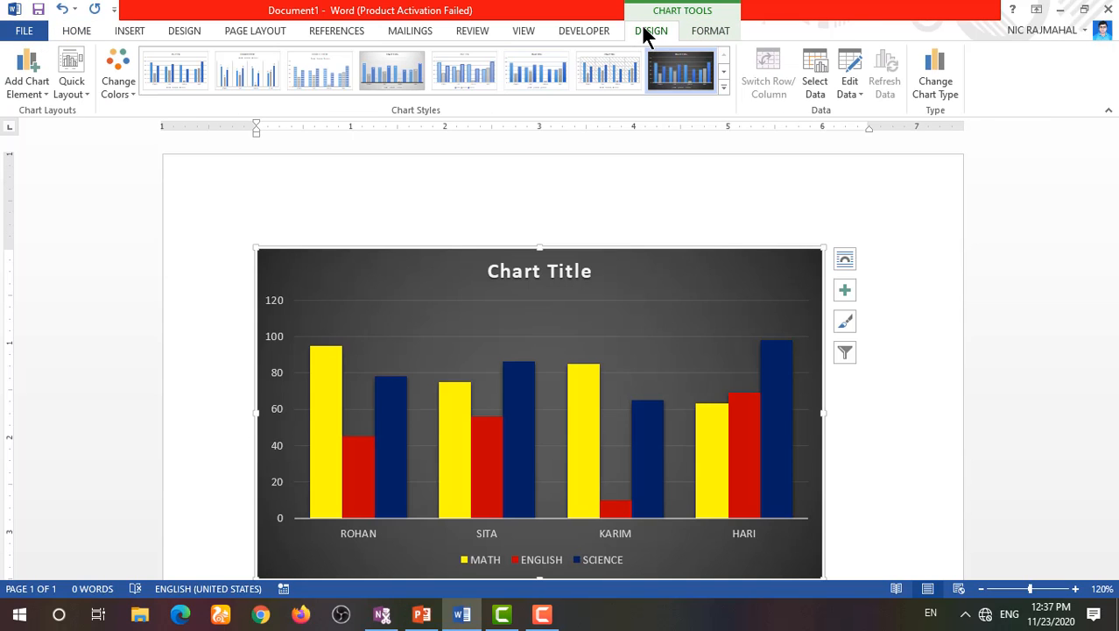
mouse_move(343, 394)
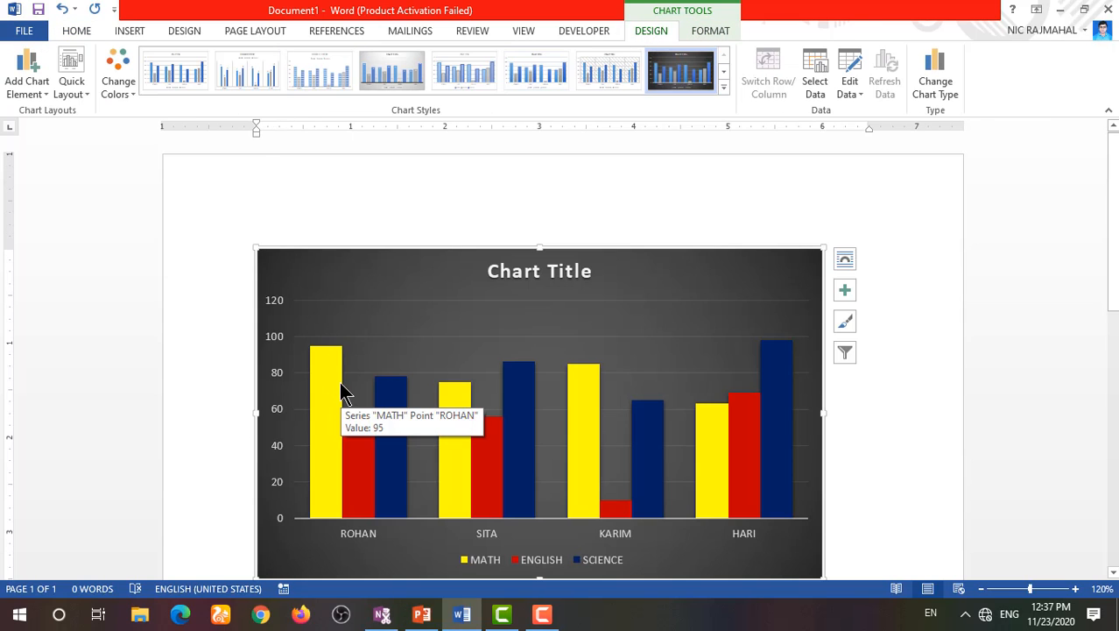